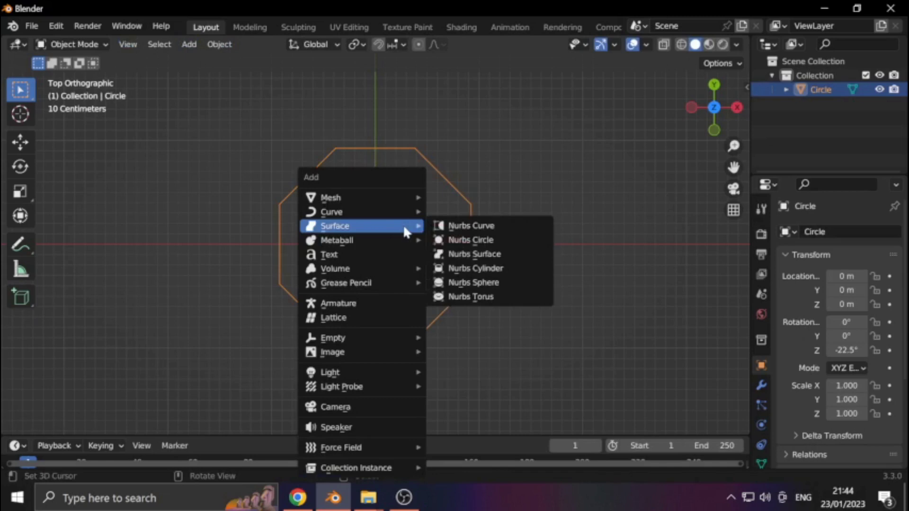
- Add a mesh circle with 32 vertices at the centre of the octagon
{"action": "mouse_move", "coordinate": [353, 198]}
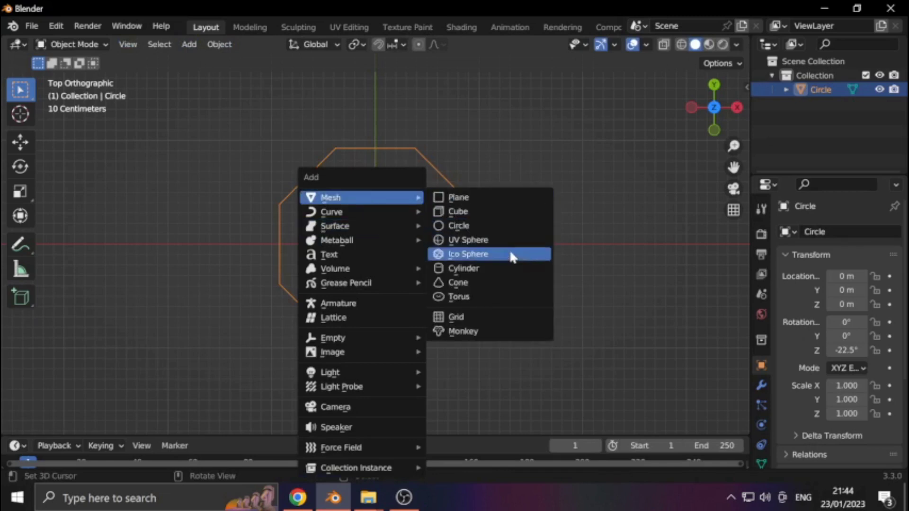
{"action": "left_click", "coordinate": [497, 226]}
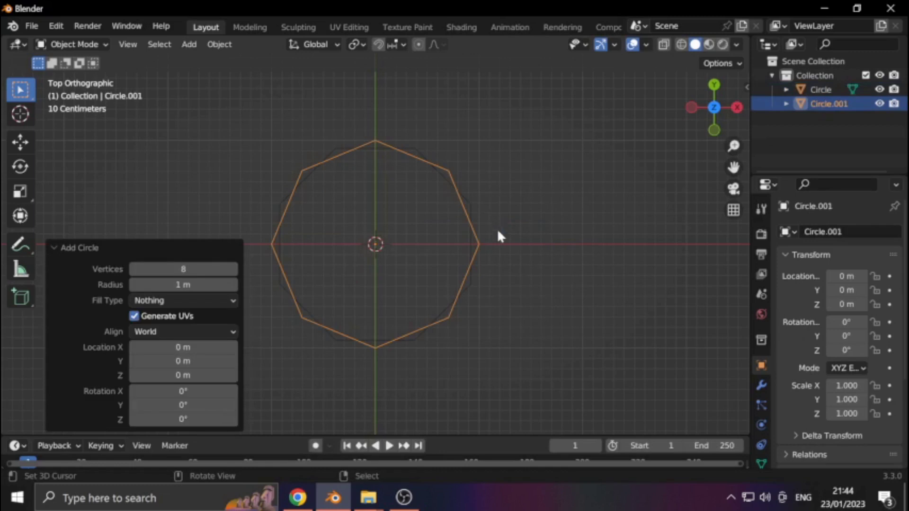
{"action": "left_click", "coordinate": [184, 269]}
{"action": "type", "text": "32"}
{"action": "key", "text": "Return"}
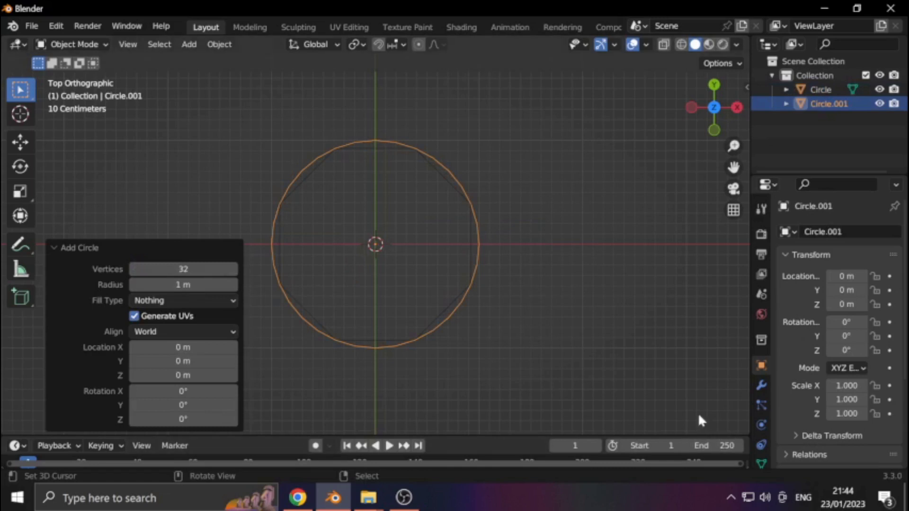
- Scale the new circle to about 0.849 and extrude its edge inward at a scale of about 0.437 to form a flat ring
{"action": "key", "text": "Tab"}
{"action": "key", "text": "Tab"}
{"action": "key", "text": "Tab"}
{"action": "key", "text": "s"}
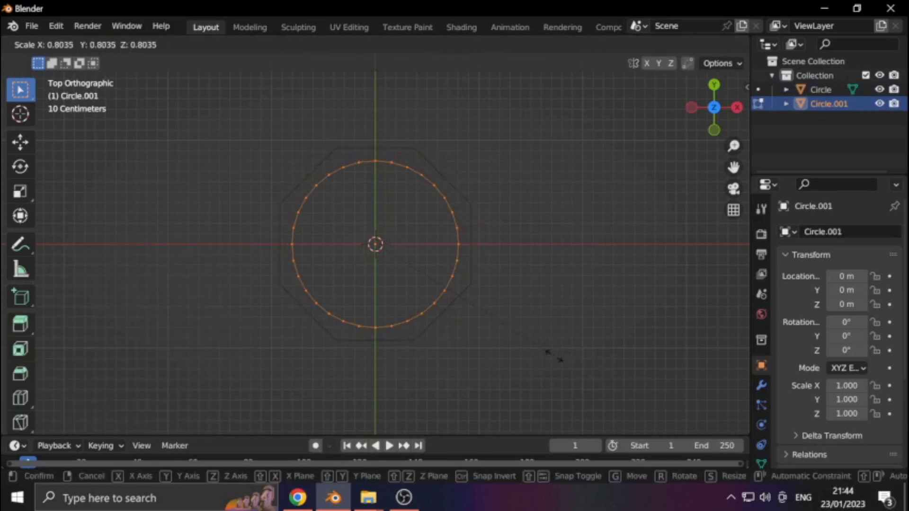
{"action": "left_click", "coordinate": [561, 357]}
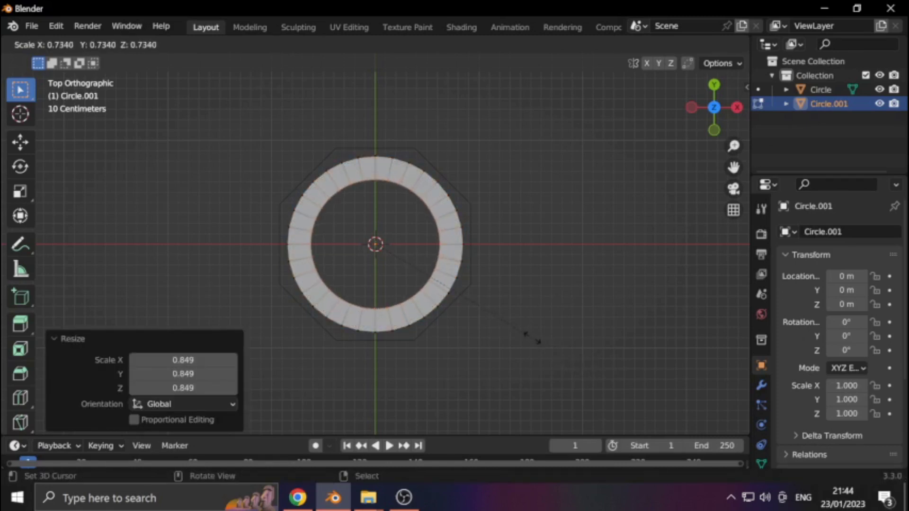
{"action": "left_click", "coordinate": [473, 293]}
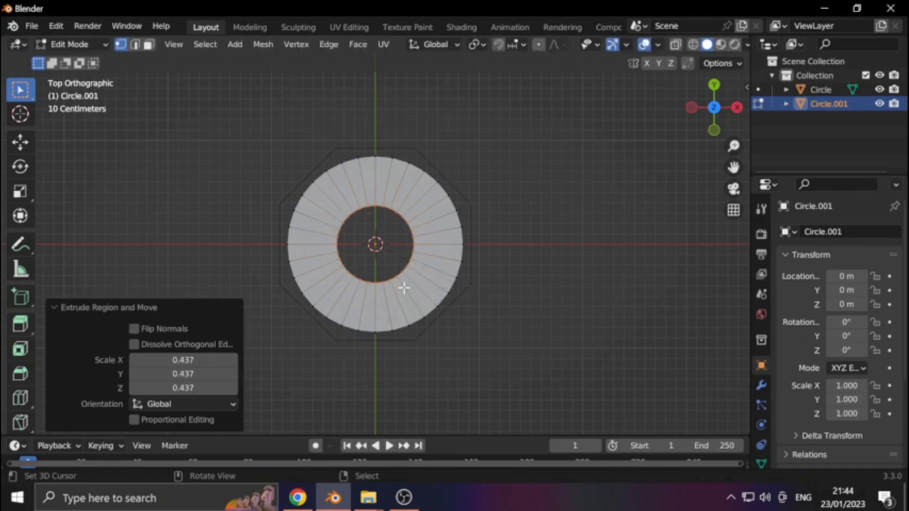
- Add three evenly spaced concentric loop cuts to the flat ring without sliding them
{"action": "key", "text": "ctrl+r"}
{"action": "scroll", "coordinate": [404, 287], "scroll_direction": "up", "scroll_amount": 2}
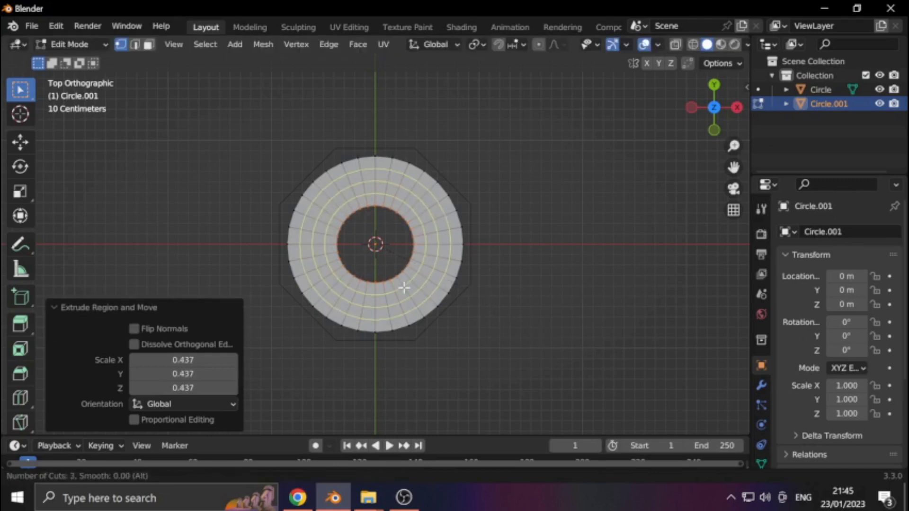
{"action": "left_click", "coordinate": [404, 287]}
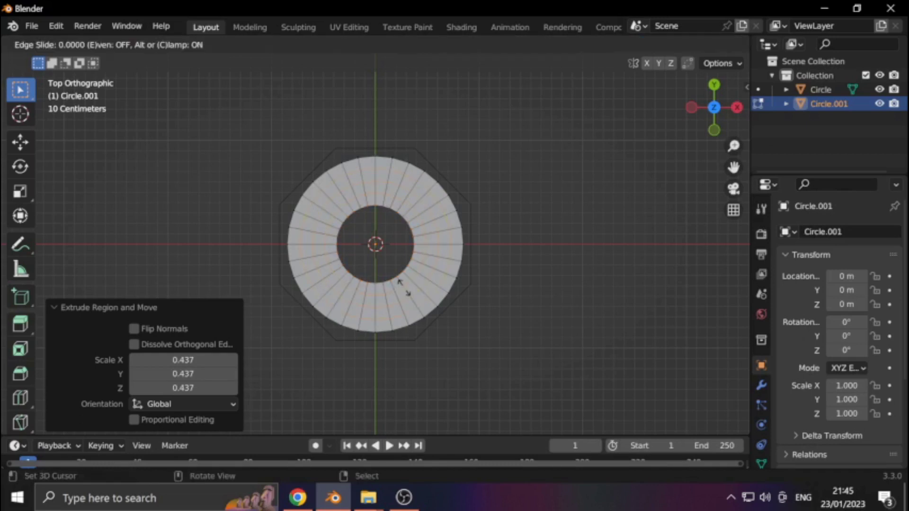
{"action": "right_click", "coordinate": [403, 287]}
{"action": "scroll", "coordinate": [420, 292], "scroll_direction": "up", "scroll_amount": 3}
{"action": "scroll", "coordinate": [421, 291], "scroll_direction": "down", "scroll_amount": 4}
{"action": "scroll", "coordinate": [420, 290], "scroll_direction": "up", "scroll_amount": 1}
{"action": "middle_click_drag", "start_coordinate": [512, 358], "coordinate": [405, 289]}
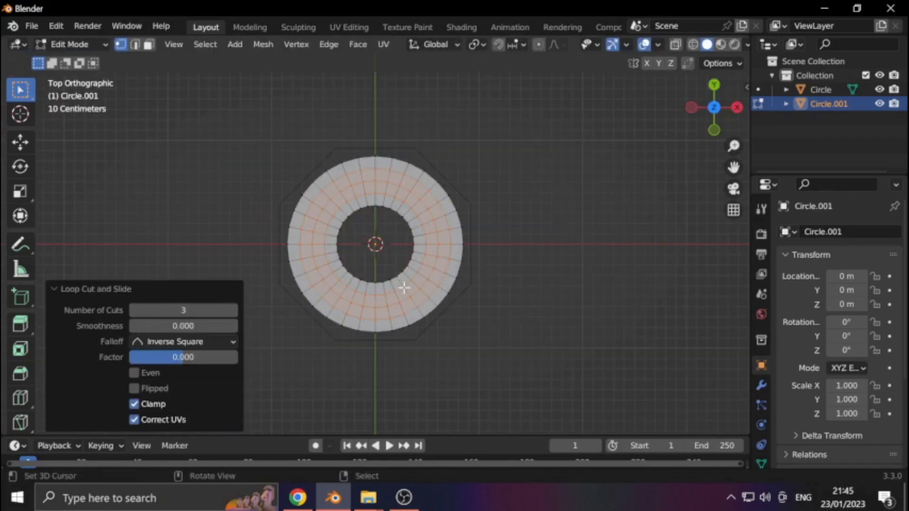
{"action": "scroll", "coordinate": [419, 291], "scroll_direction": "up", "scroll_amount": 3}
{"action": "scroll", "coordinate": [421, 291], "scroll_direction": "down", "scroll_amount": 3}
{"action": "middle_click_drag", "start_coordinate": [502, 348], "coordinate": [385, 362]}
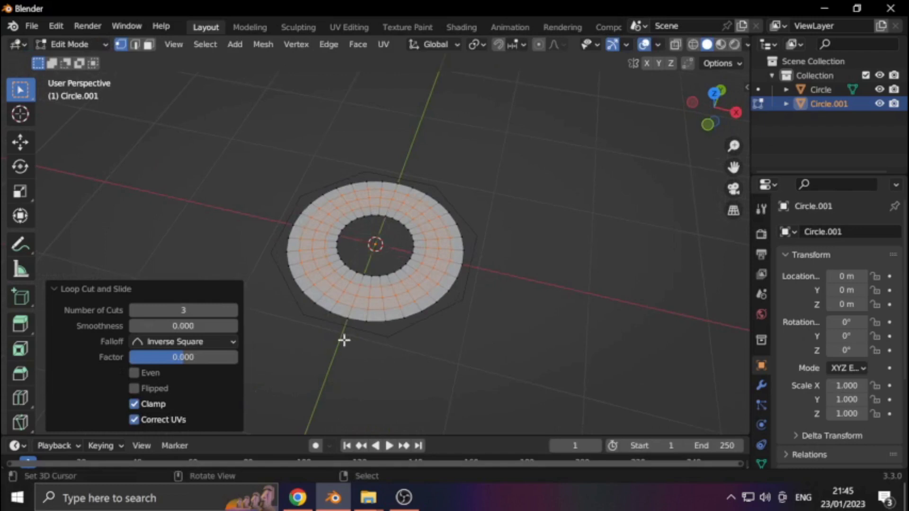
- Finish editing the ring, select the octagon outline around it and fill the outline with a face
{"action": "left_click", "coordinate": [360, 323]}
{"action": "key", "text": "Tab"}
{"action": "left_click", "coordinate": [358, 340]}
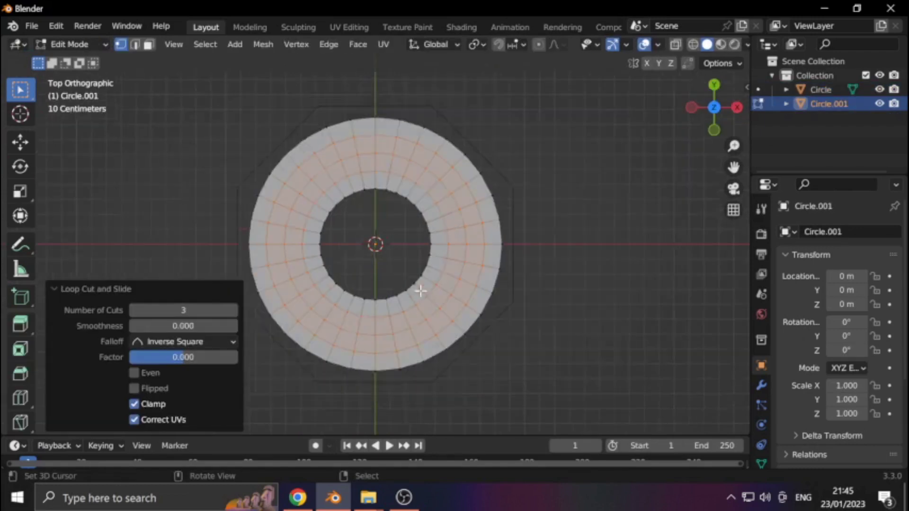
{"action": "scroll", "coordinate": [419, 290], "scroll_direction": "down", "scroll_amount": 3}
{"action": "middle_click_drag", "start_coordinate": [512, 356], "coordinate": [302, 365]}
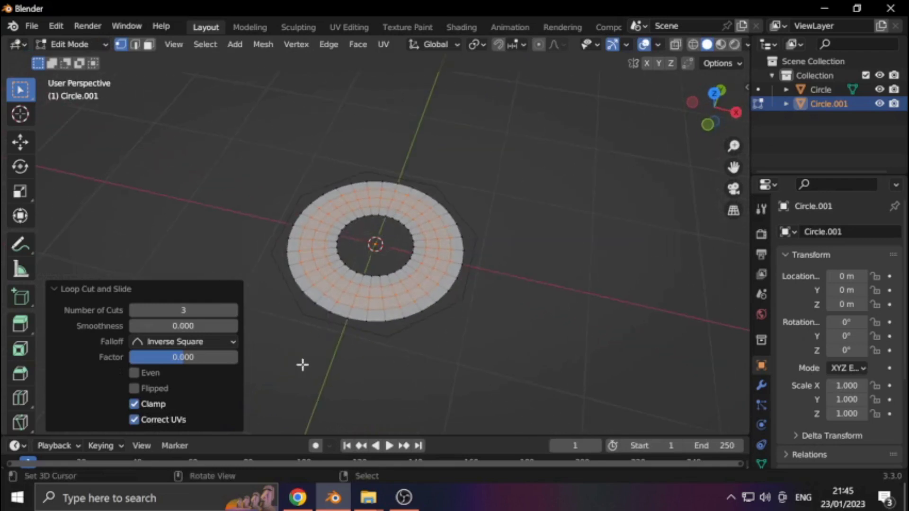
{"action": "left_click", "coordinate": [360, 325]}
{"action": "key", "text": "Tab"}
{"action": "left_click", "coordinate": [358, 341]}
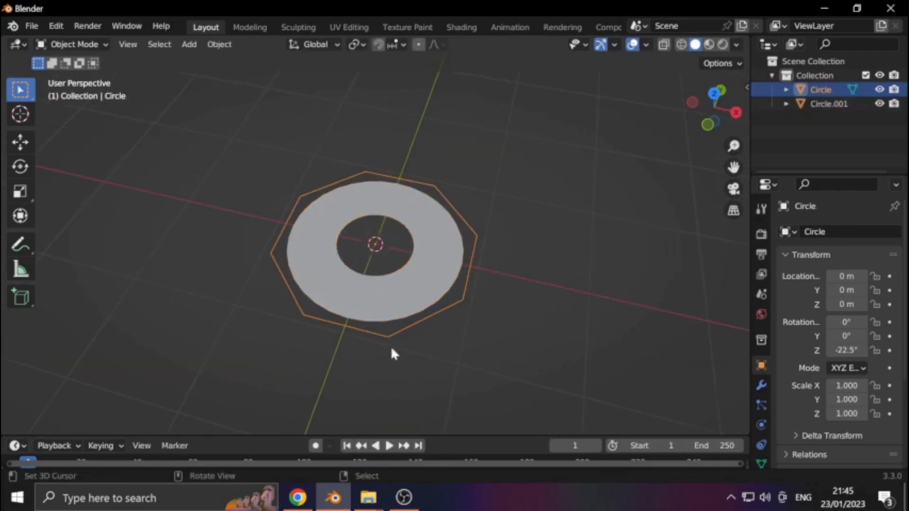
{"action": "middle_click_drag", "start_coordinate": [402, 345], "coordinate": [431, 375]}
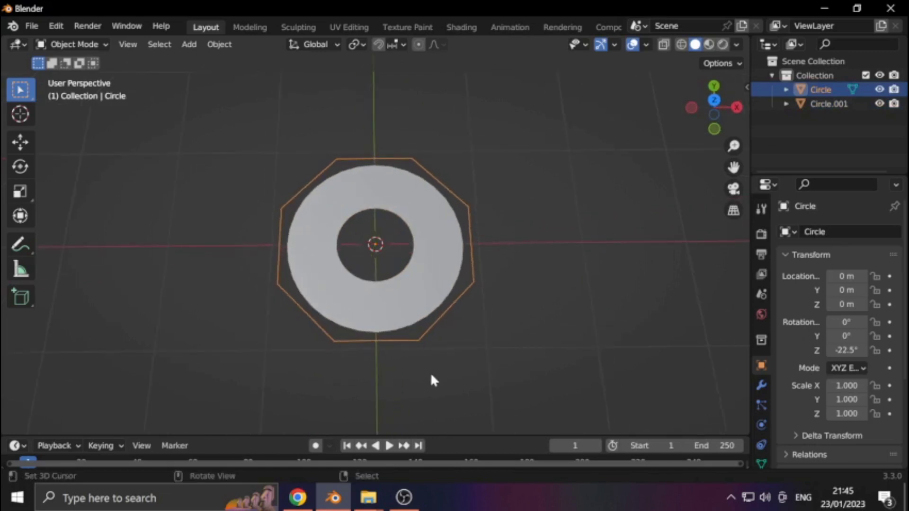
{"action": "key", "text": "Tab"}
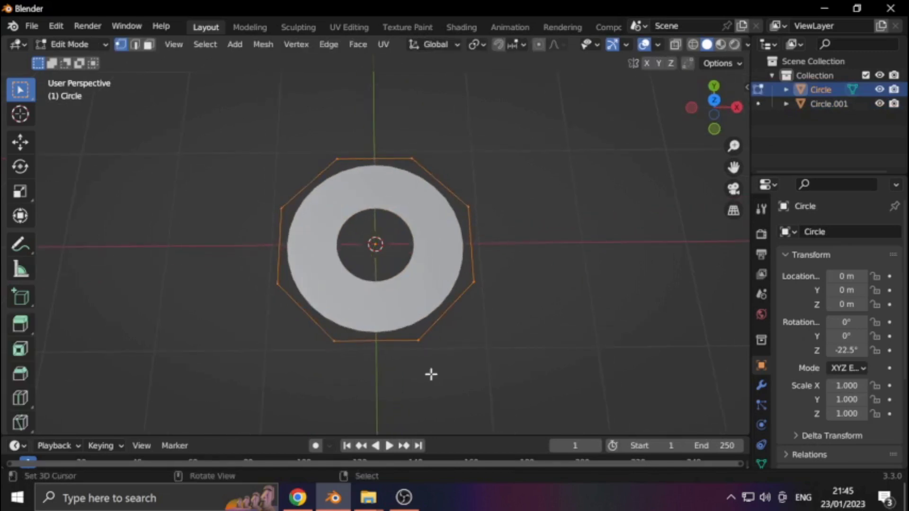
{"action": "key", "text": "f"}
{"action": "key", "text": "Tab"}
- Move the filled octagon about 0.036 m down along Z so it sits beneath the ring
{"action": "key", "text": "g"}
{"action": "key", "text": "z"}
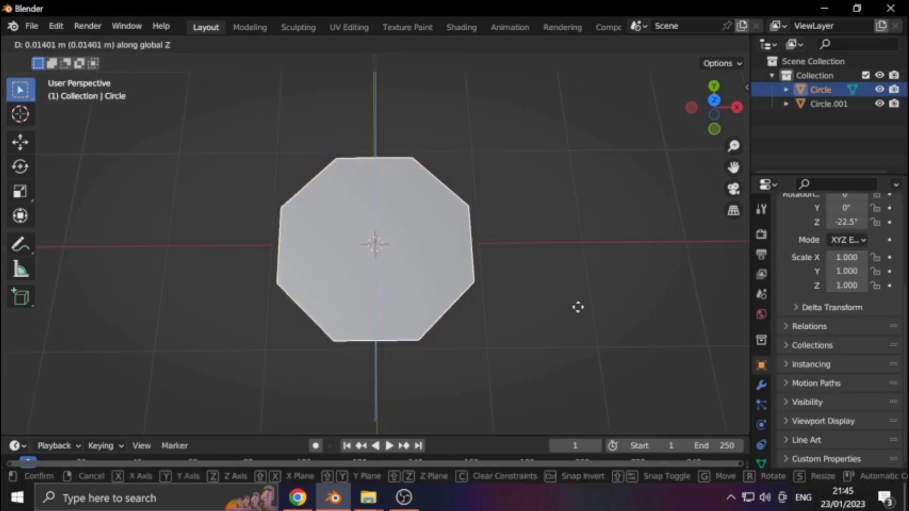
{"action": "left_click", "coordinate": [579, 313]}
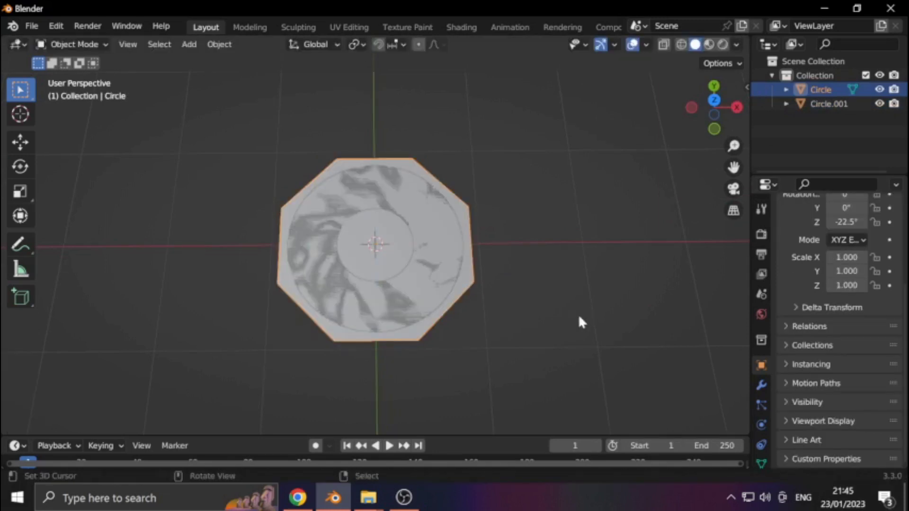
{"action": "key", "text": "KP_1"}
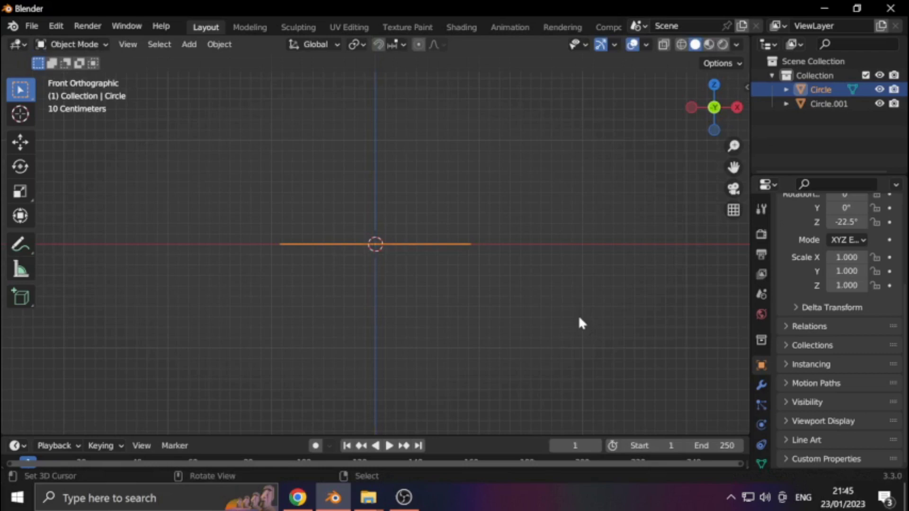
{"action": "key", "text": "g"}
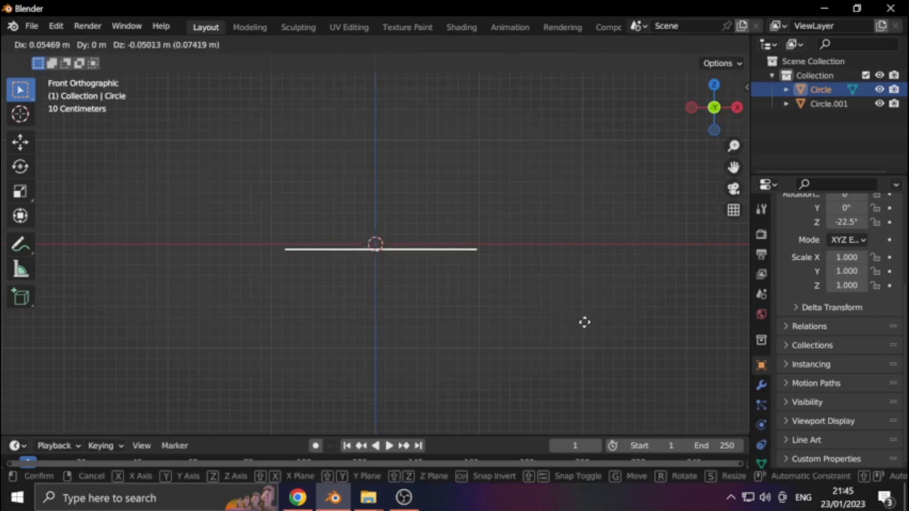
{"action": "key", "text": "z"}
{"action": "left_click", "coordinate": [584, 321]}
{"action": "key", "text": "KP_5"}
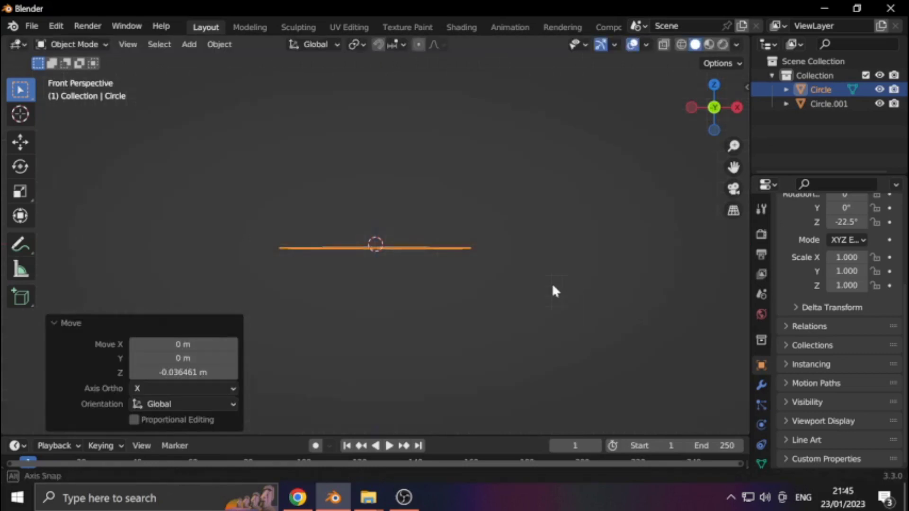
- Select the octagon and create a new material for it
{"action": "middle_click_drag", "start_coordinate": [552, 287], "coordinate": [580, 320]}
{"action": "left_click", "coordinate": [386, 268]}
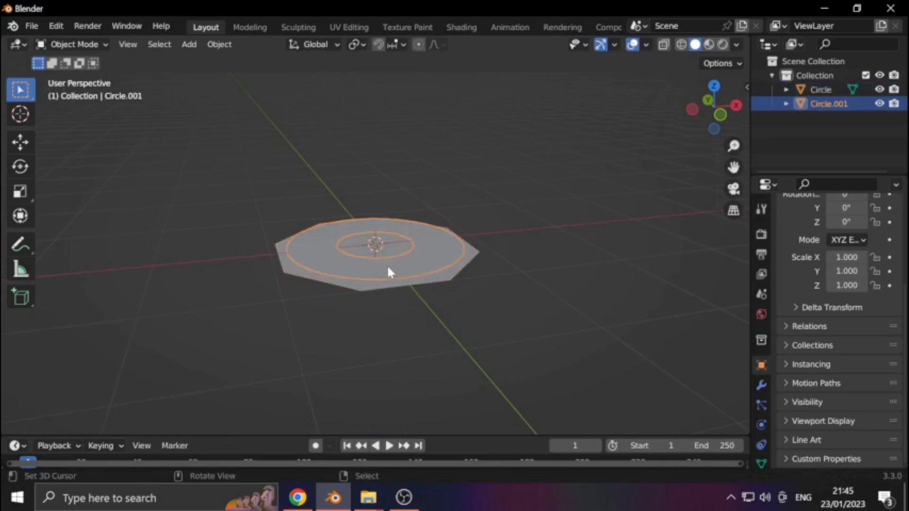
{"action": "middle_click_drag", "start_coordinate": [432, 300], "coordinate": [439, 308]}
{"action": "left_click", "coordinate": [436, 294]}
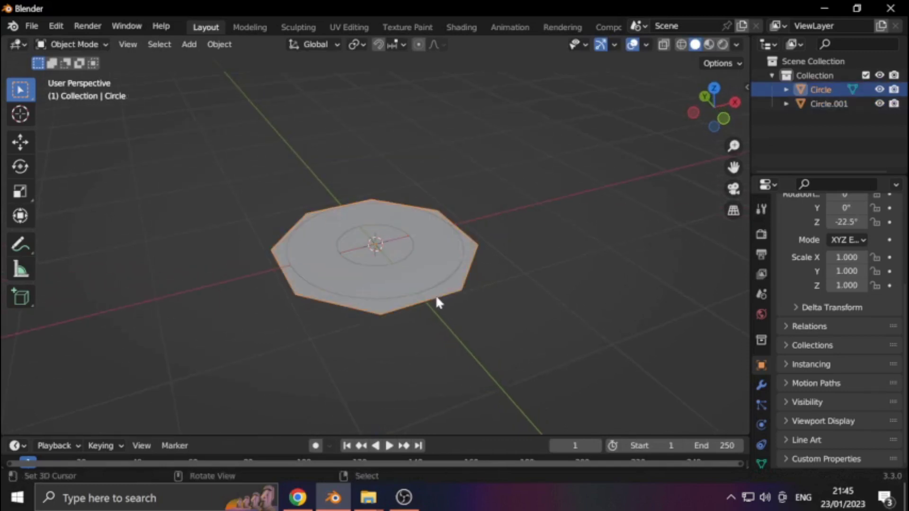
{"action": "scroll", "coordinate": [765, 436], "scroll_direction": "down", "scroll_amount": 3}
{"action": "left_click", "coordinate": [761, 426]}
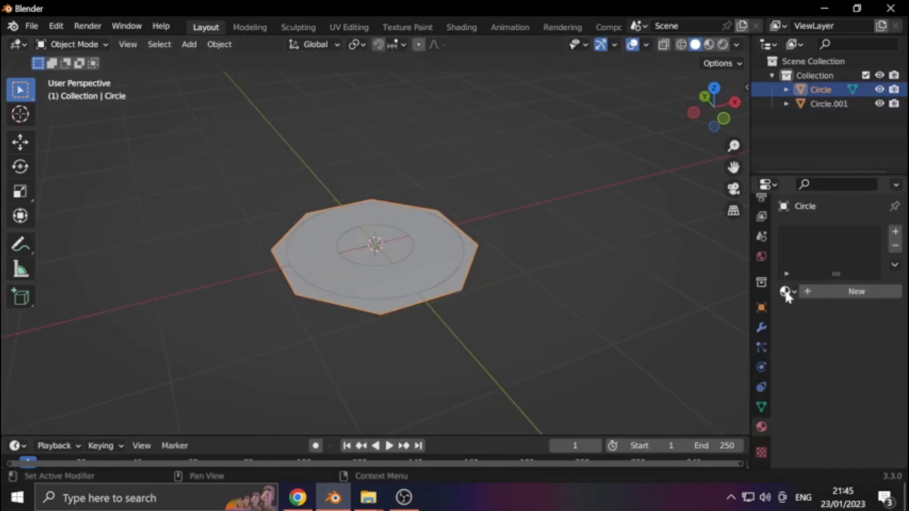
{"action": "left_click", "coordinate": [812, 298]}
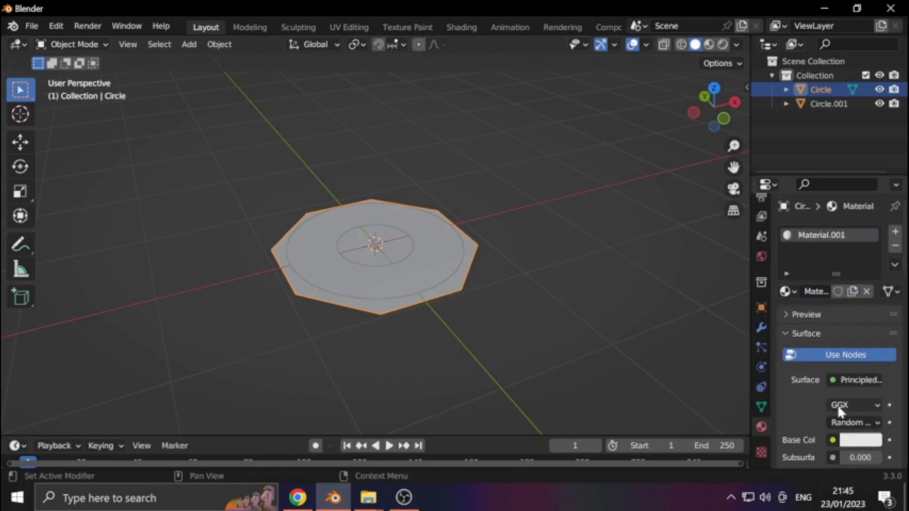
- Set the octagon material's viewport display colour to a brown of about R 0.373, G 0.096, B 0.012
{"action": "scroll", "coordinate": [825, 403], "scroll_direction": "down", "scroll_amount": 20}
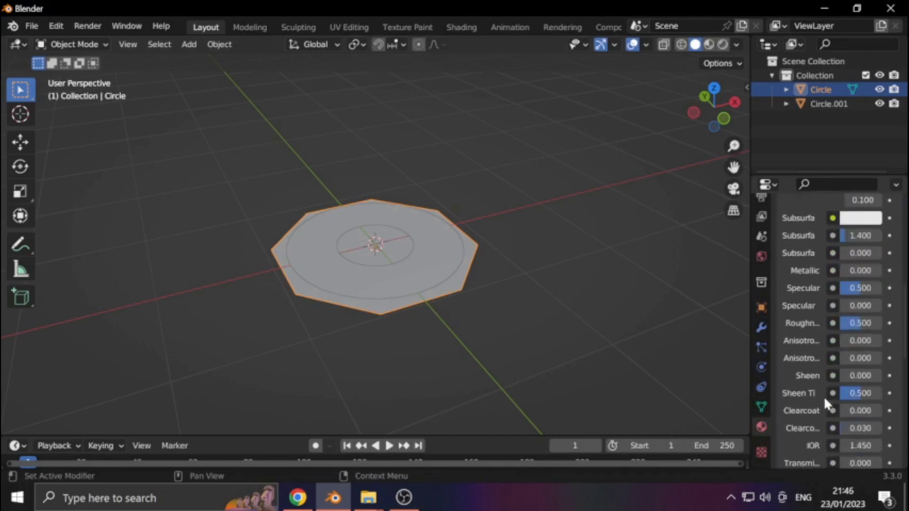
{"action": "scroll", "coordinate": [826, 407], "scroll_direction": "down", "scroll_amount": 8}
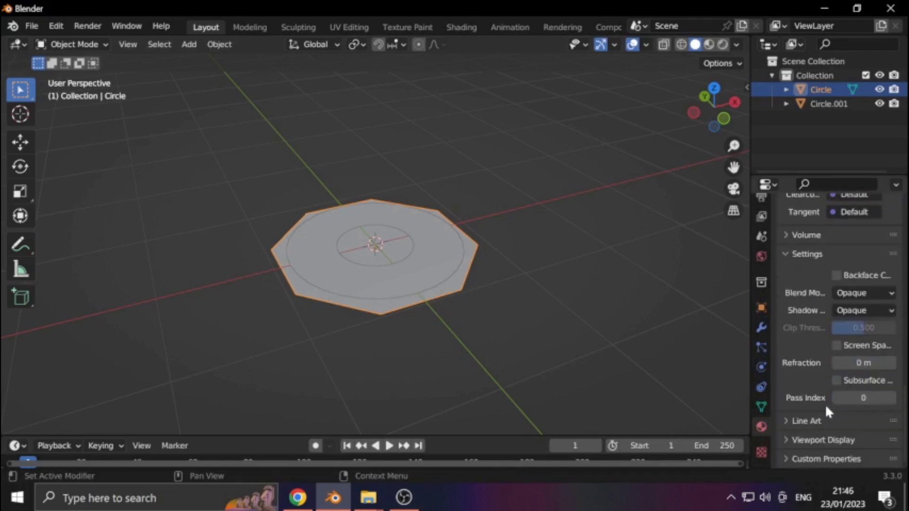
{"action": "left_click", "coordinate": [783, 438]}
{"action": "left_click", "coordinate": [845, 461]}
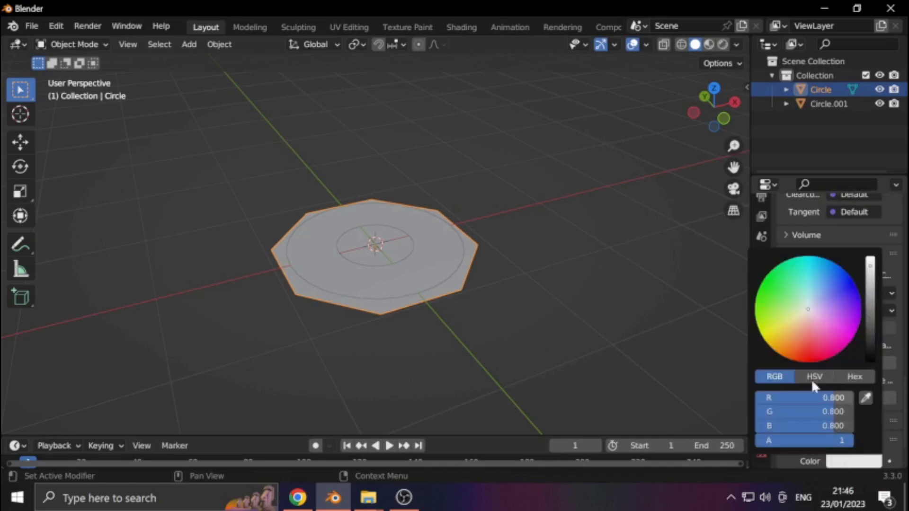
{"action": "left_click", "coordinate": [789, 340]}
{"action": "left_click_drag", "start_coordinate": [870, 266], "coordinate": [870, 293]}
{"action": "left_click_drag", "start_coordinate": [785, 341], "coordinate": [788, 349]}
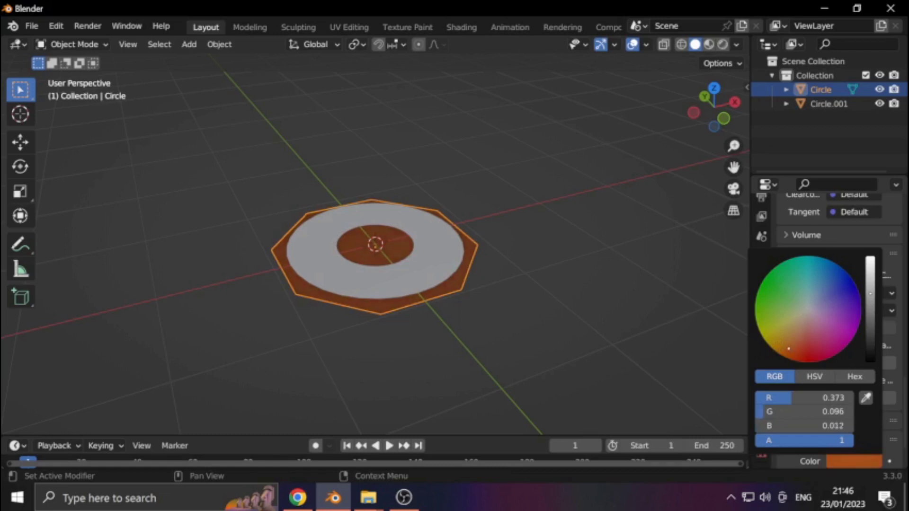
- Select the ring and create a new material for it
{"action": "middle_click_drag", "start_coordinate": [601, 258], "coordinate": [549, 296]}
{"action": "left_click", "coordinate": [430, 285]}
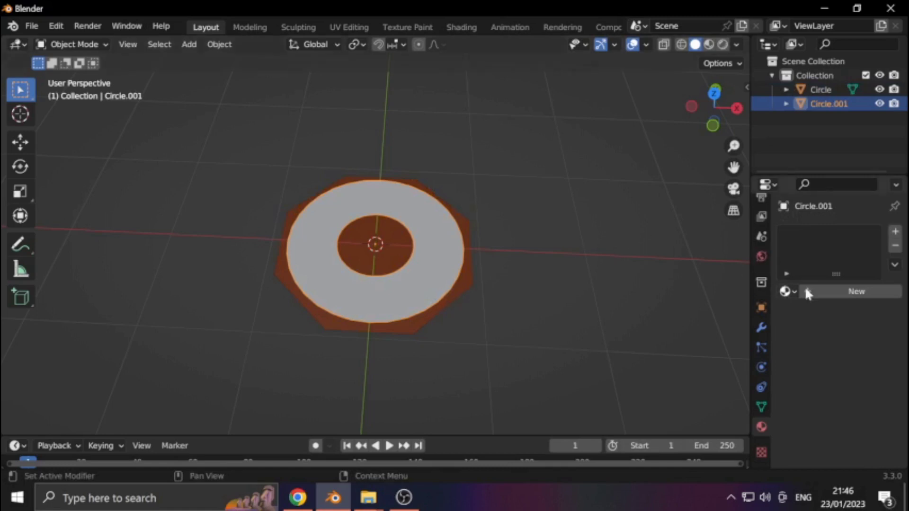
{"action": "left_click", "coordinate": [838, 293]}
- Set the ring material's viewport display colour to black with R, G and B at 0
{"action": "scroll", "coordinate": [802, 331], "scroll_direction": "down", "scroll_amount": 5}
{"action": "scroll", "coordinate": [806, 352], "scroll_direction": "down", "scroll_amount": 15}
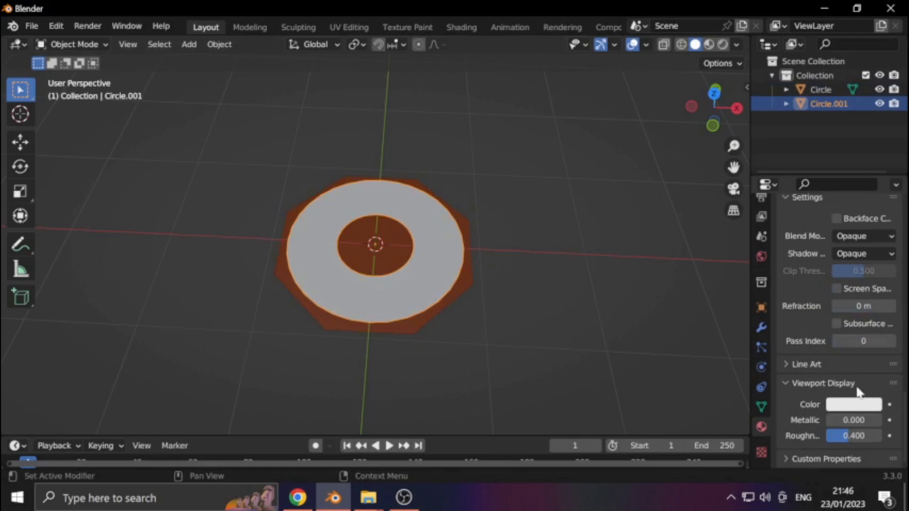
{"action": "left_click", "coordinate": [847, 405]}
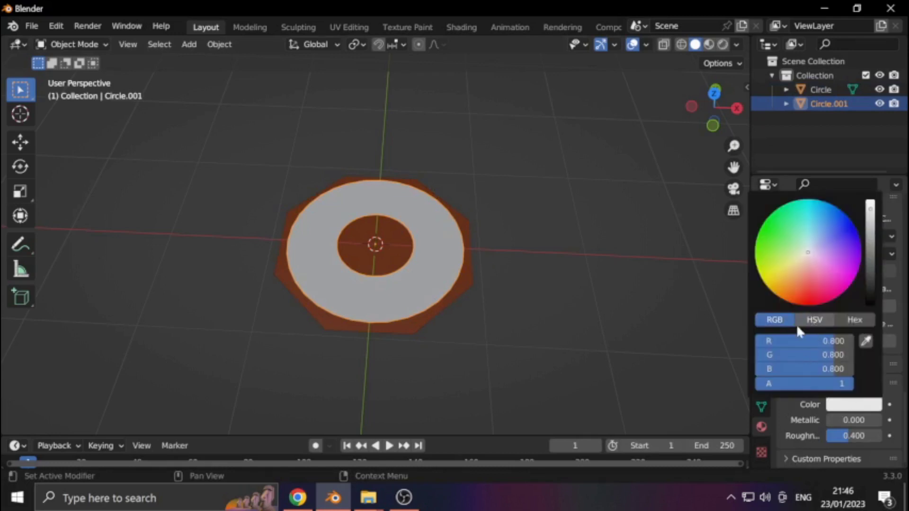
{"action": "left_click_drag", "start_coordinate": [788, 341], "coordinate": [757, 355]}
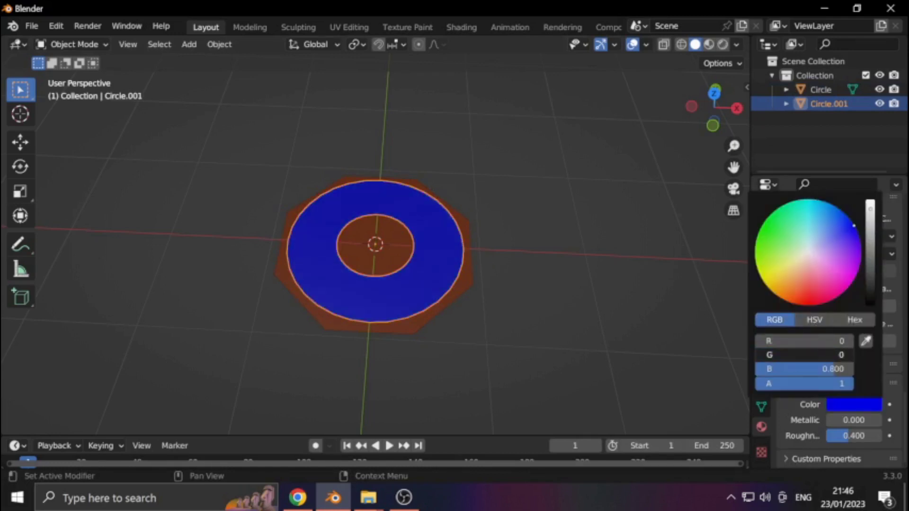
{"action": "left_click", "coordinate": [804, 383]}
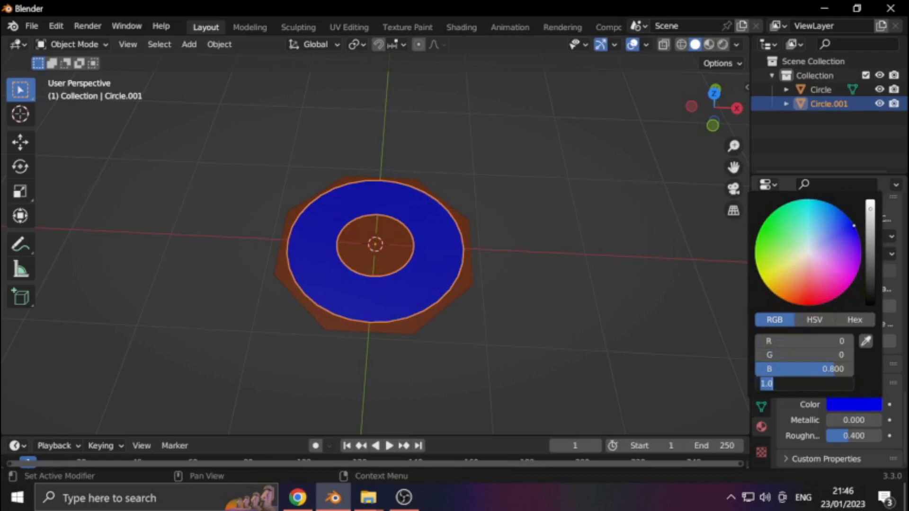
{"action": "left_click", "coordinate": [765, 367]}
{"action": "left_click_drag", "start_coordinate": [765, 368], "coordinate": [753, 369]}
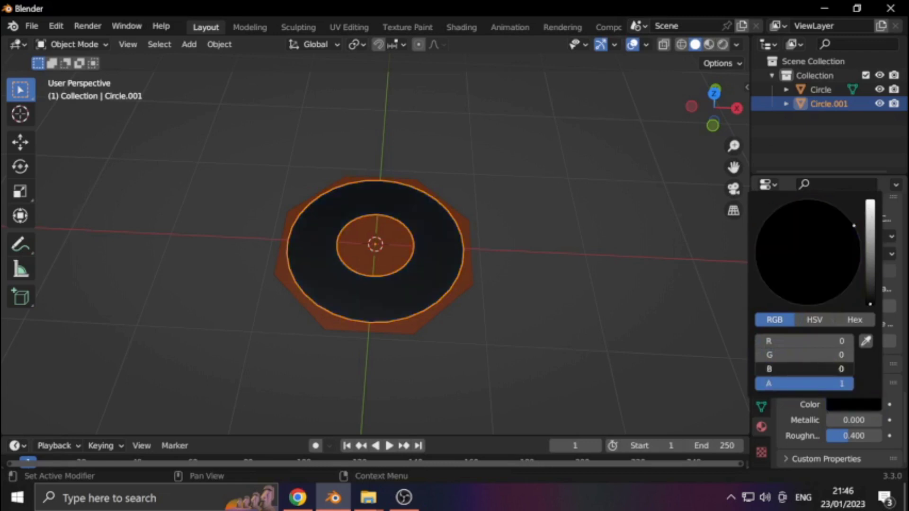
{"action": "middle_click_drag", "start_coordinate": [516, 343], "coordinate": [474, 280]}
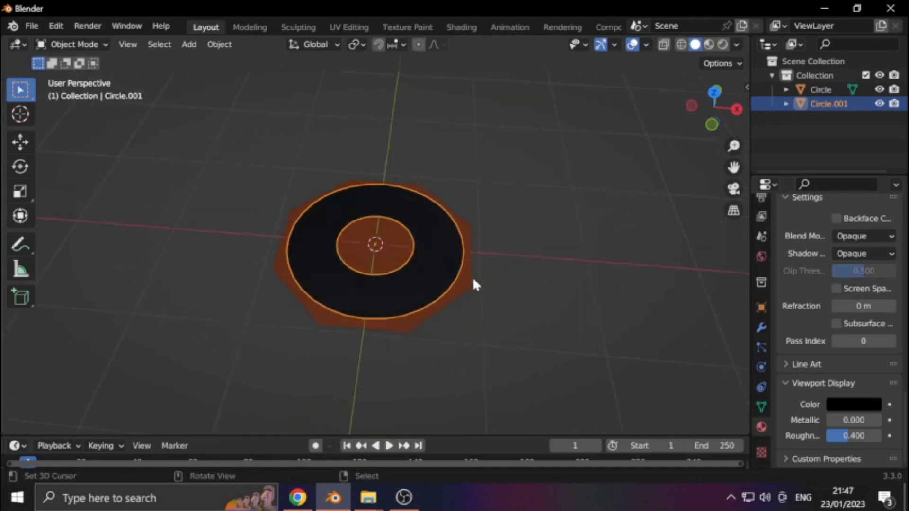
- Search the add-on preferences for "cell" to check the Cell Fracture add-on, then close the preferences
{"action": "scroll", "coordinate": [465, 278], "scroll_direction": "up", "scroll_amount": 2}
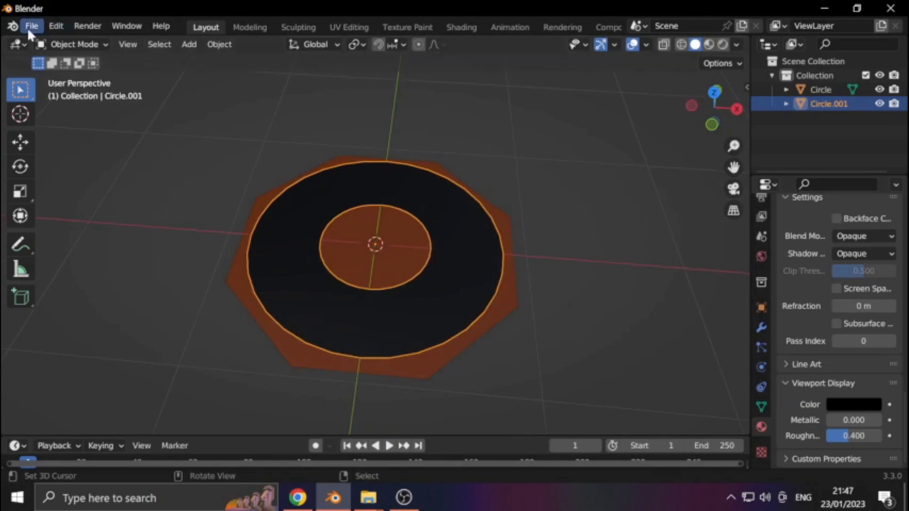
{"action": "left_click", "coordinate": [59, 25]}
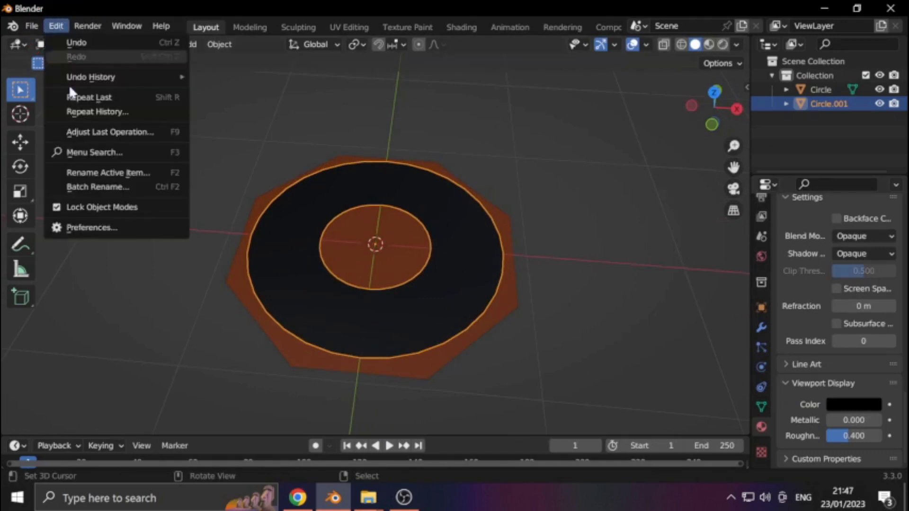
{"action": "left_click", "coordinate": [93, 228]}
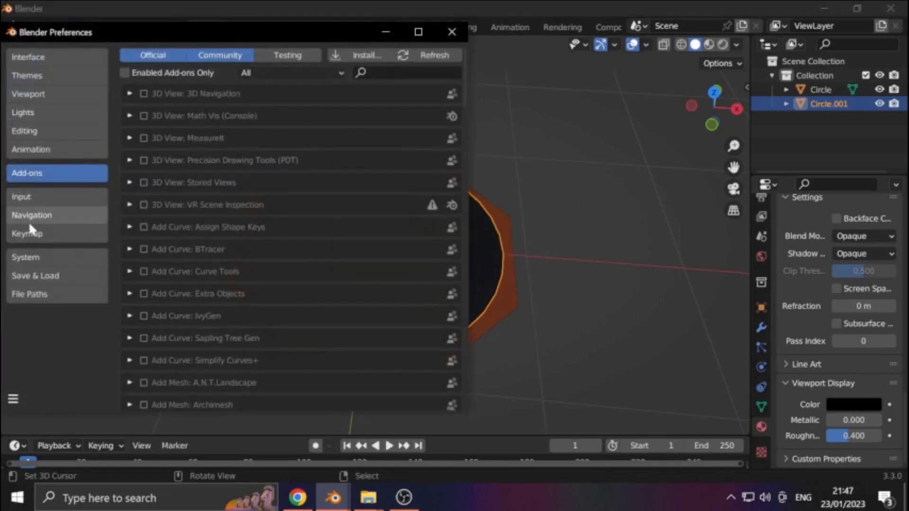
{"action": "left_click", "coordinate": [377, 79]}
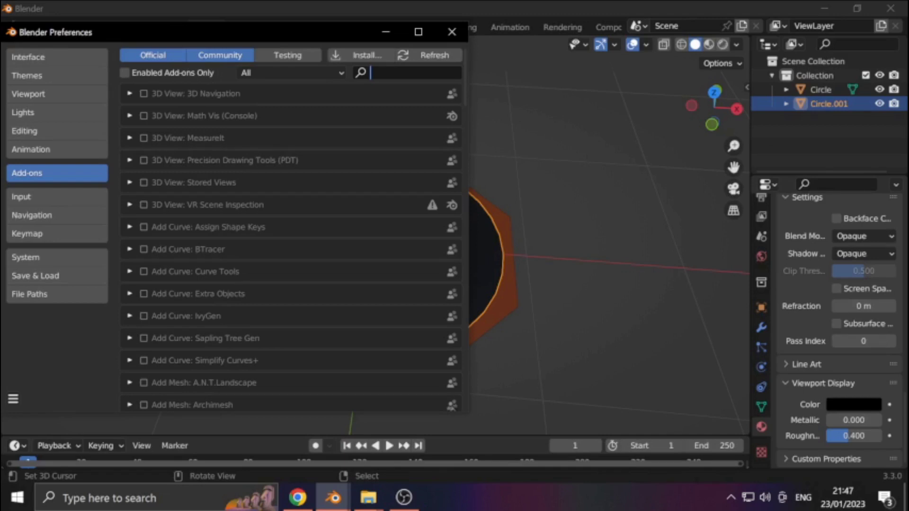
{"action": "type", "text": "cew"}
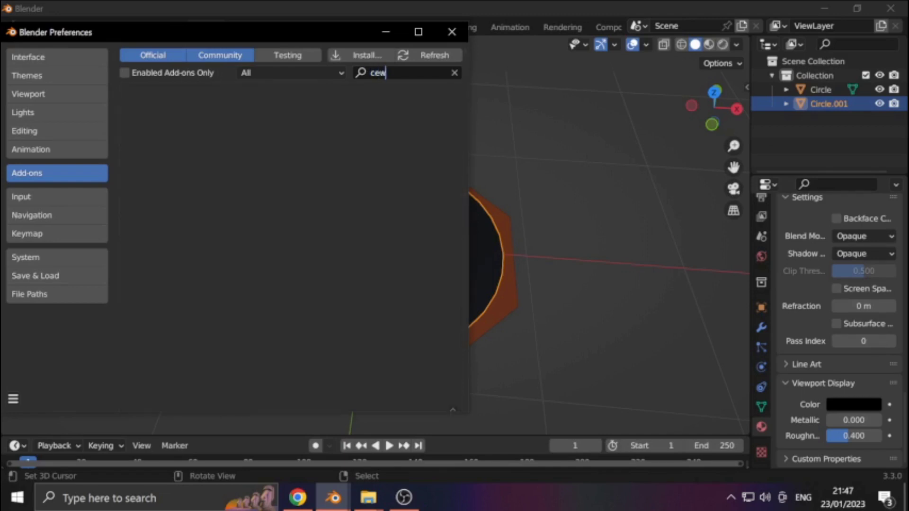
{"action": "key", "text": "BackSpace"}
{"action": "type", "text": "ll"}
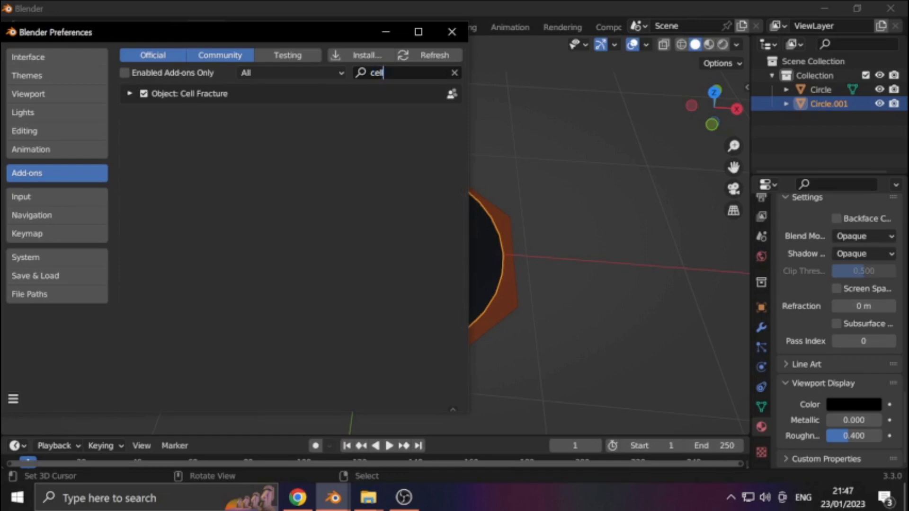
{"action": "left_click", "coordinate": [452, 32]}
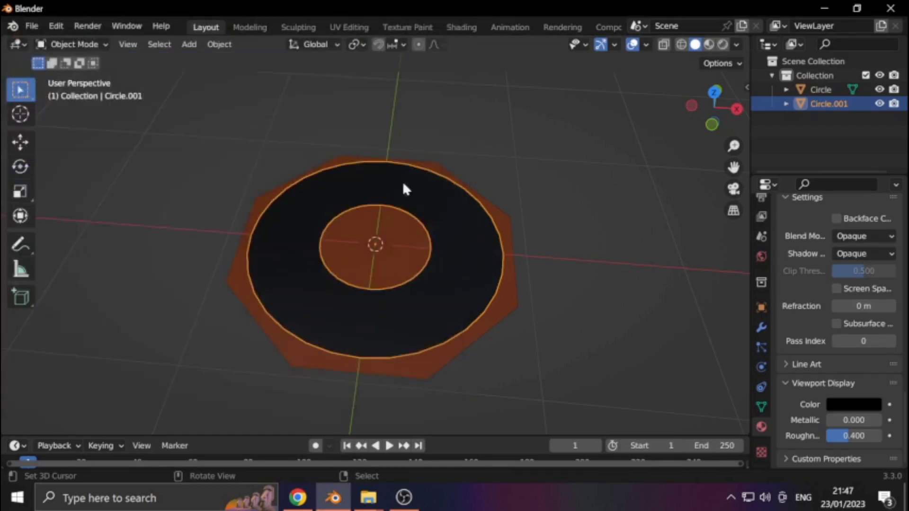
- Start a Cell Fracture on the ring with noise 0.5, disabling Sharp Edges and Apply Split Edge
{"action": "left_click", "coordinate": [214, 45]}
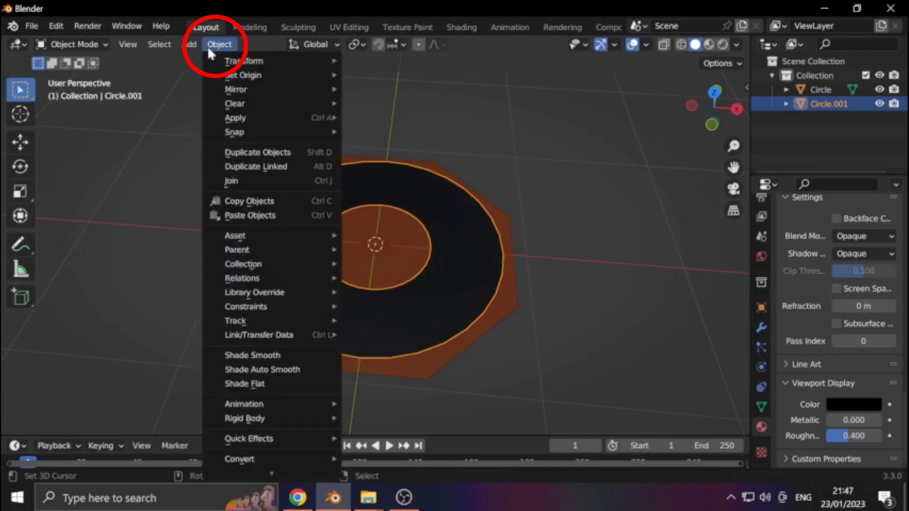
{"action": "mouse_move", "coordinate": [265, 448]}
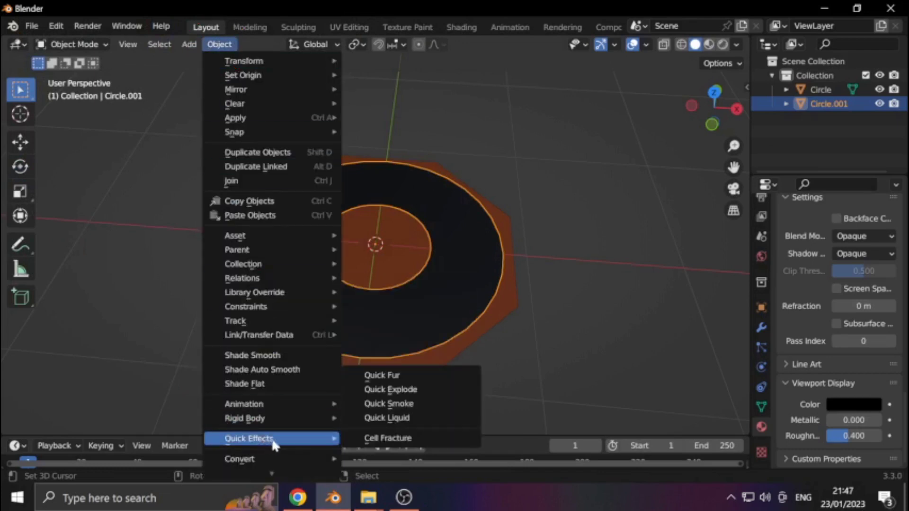
{"action": "left_click", "coordinate": [395, 440]}
{"action": "left_click", "coordinate": [419, 161]}
{"action": "type", "text": "0.5"}
{"action": "key", "text": "Return"}
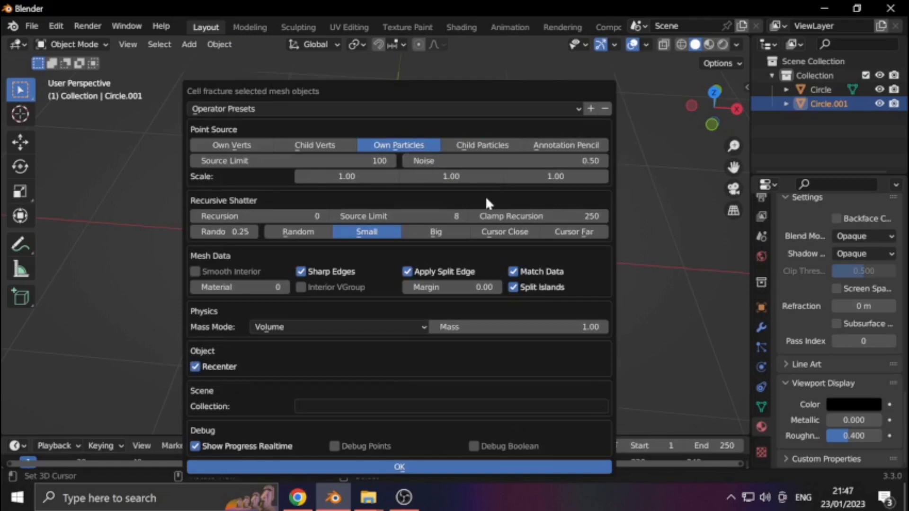
{"action": "left_click", "coordinate": [303, 272]}
{"action": "left_click", "coordinate": [407, 271]}
- Set the Cell Fracture scale to 0.6, 0.6 and 0, and run the fracture on the ring
{"action": "left_click", "coordinate": [349, 176]}
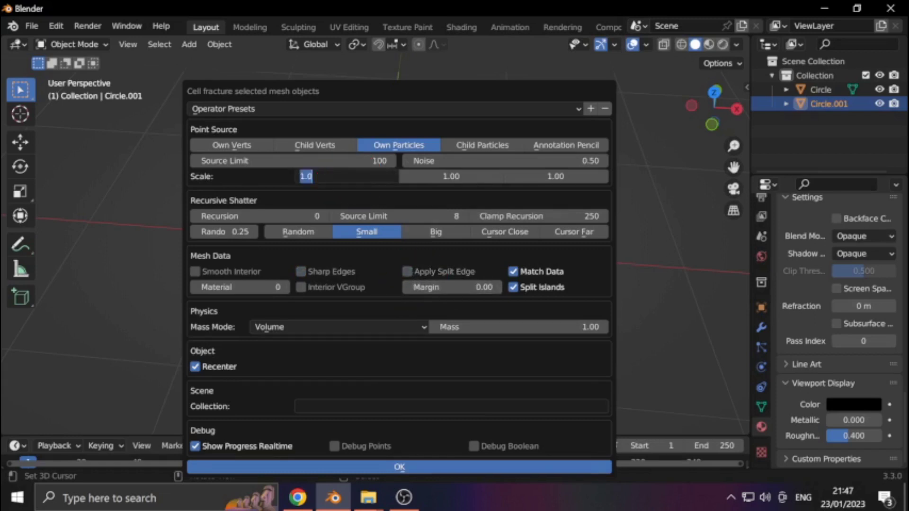
{"action": "type", "text": "0.6"}
{"action": "key", "text": "Return"}
{"action": "left_click", "coordinate": [452, 176]}
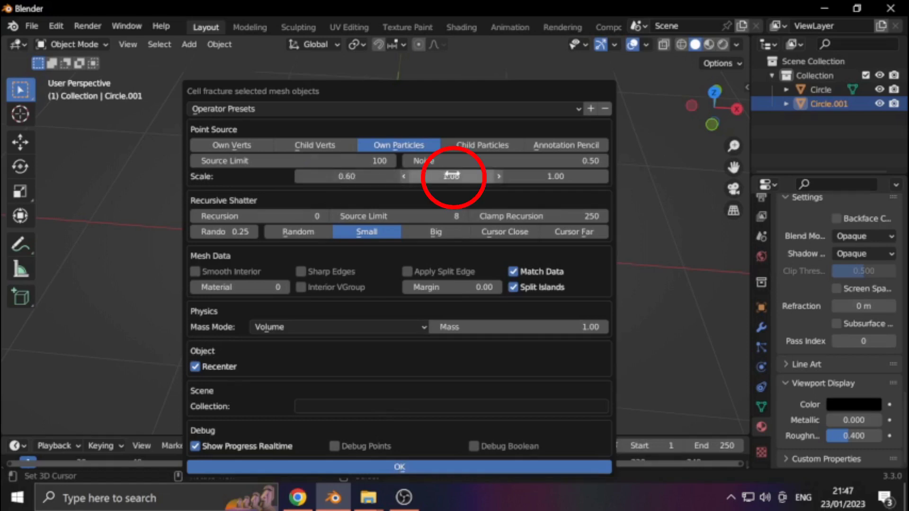
{"action": "type", "text": "0.6"}
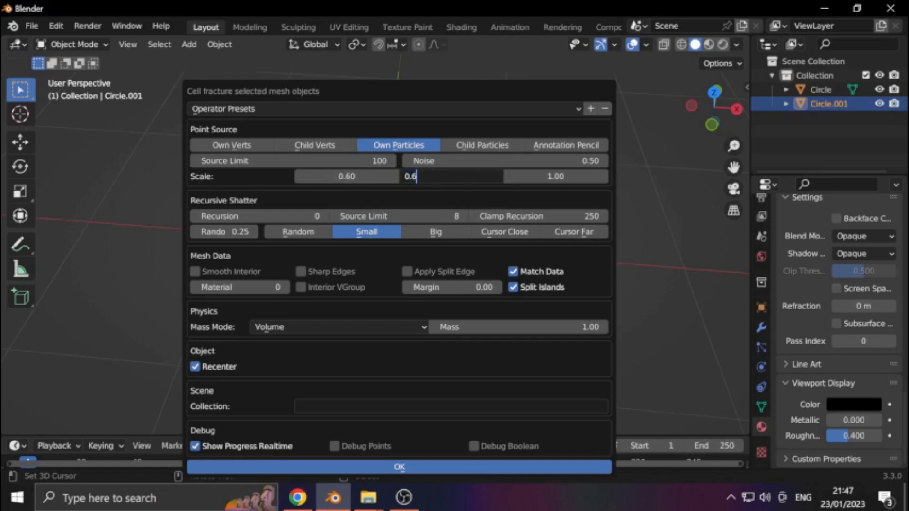
{"action": "key", "text": "Return"}
{"action": "left_click", "coordinate": [566, 176]}
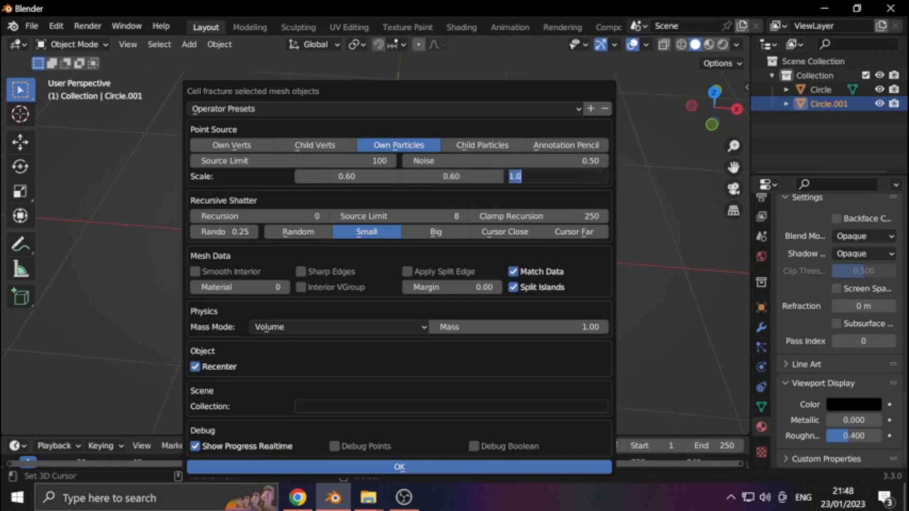
{"action": "type", "text": "0"}
{"action": "key", "text": "Return"}
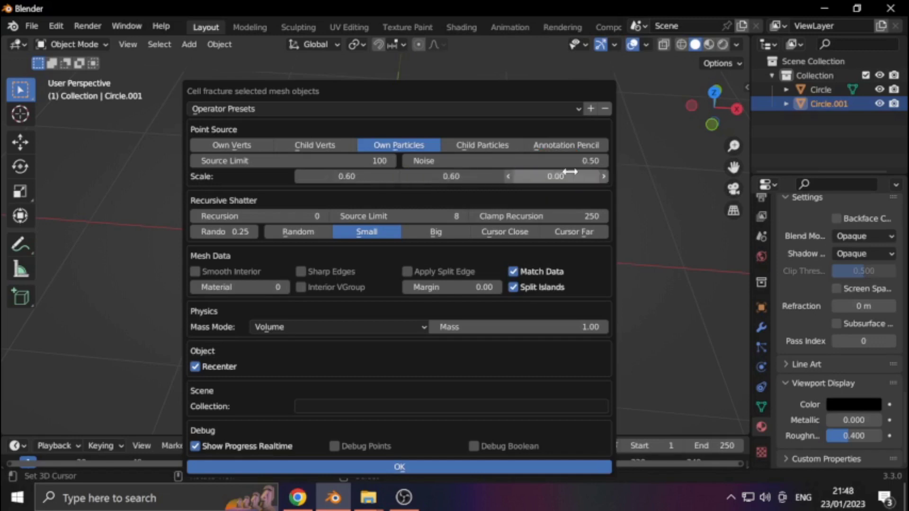
{"action": "left_click", "coordinate": [399, 468]}
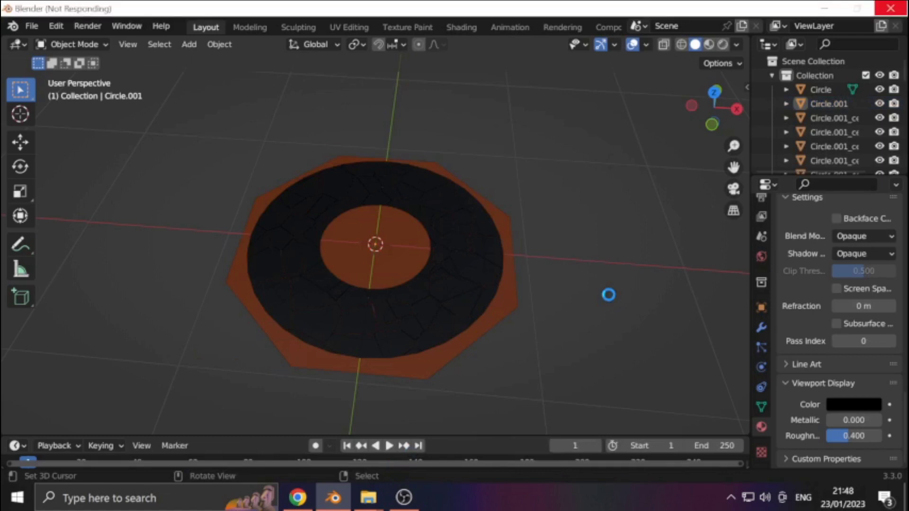
- Examine the fractured ring from above by selecting individual cells
{"action": "middle_click_drag", "start_coordinate": [595, 258], "coordinate": [418, 303]}
{"action": "left_click", "coordinate": [428, 337]}
{"action": "left_click", "coordinate": [439, 291]}
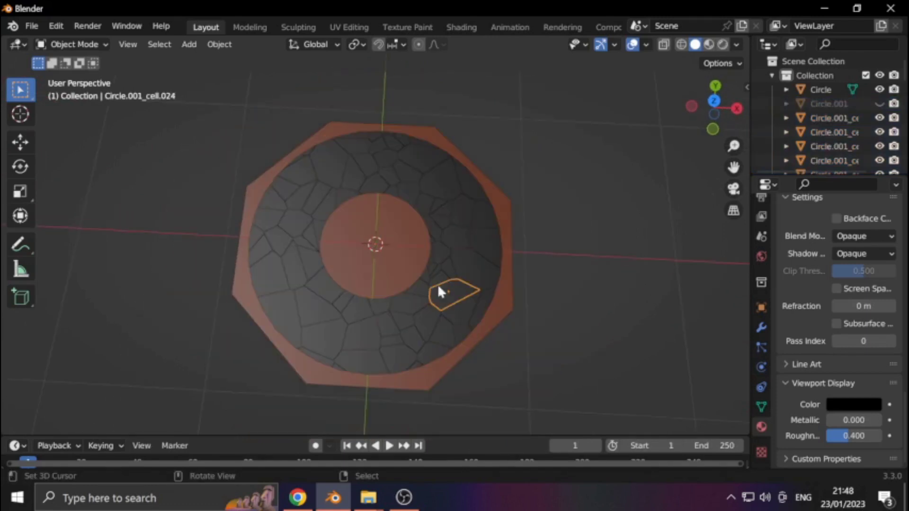
{"action": "left_click", "coordinate": [465, 265]}
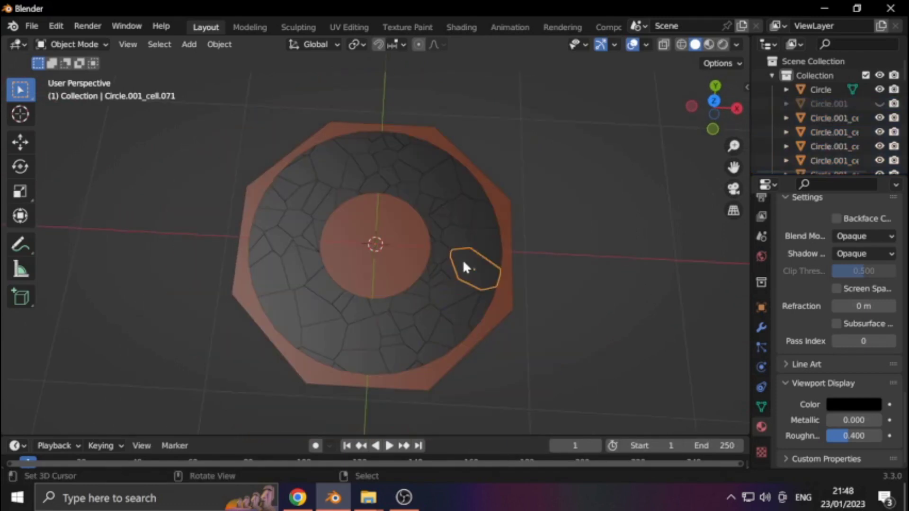
- Hide the octagon and join all the ring's cells into one object
{"action": "scroll", "coordinate": [600, 364], "scroll_direction": "up", "scroll_amount": 3}
{"action": "left_click", "coordinate": [600, 365]}
{"action": "key", "text": "h"}
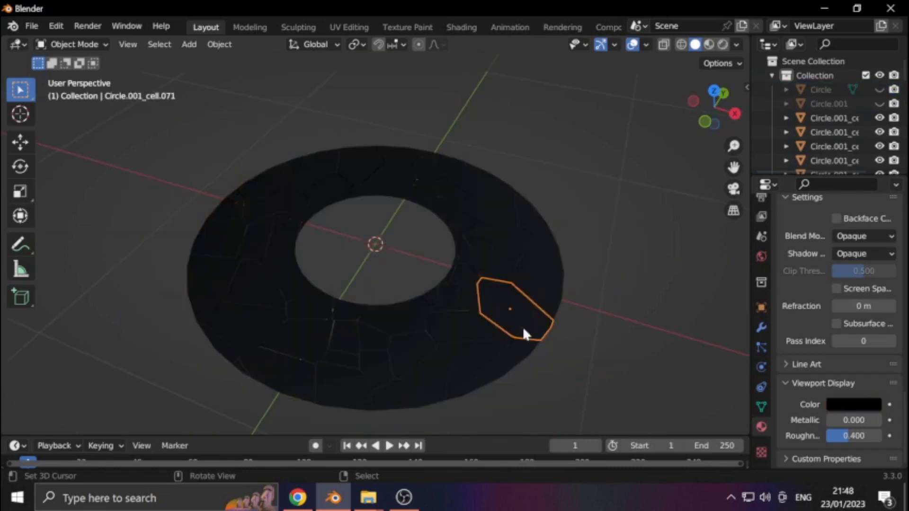
{"action": "key", "text": "a"}
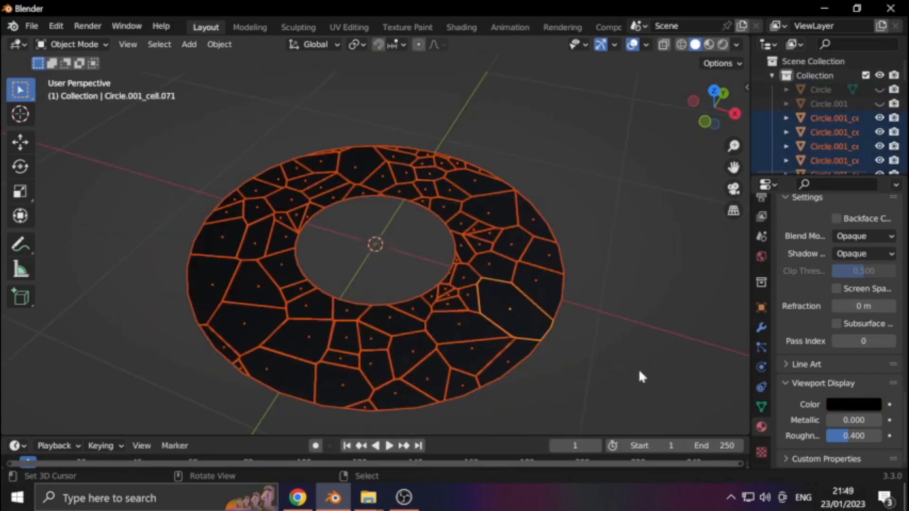
{"action": "key", "text": "ctrl+j"}
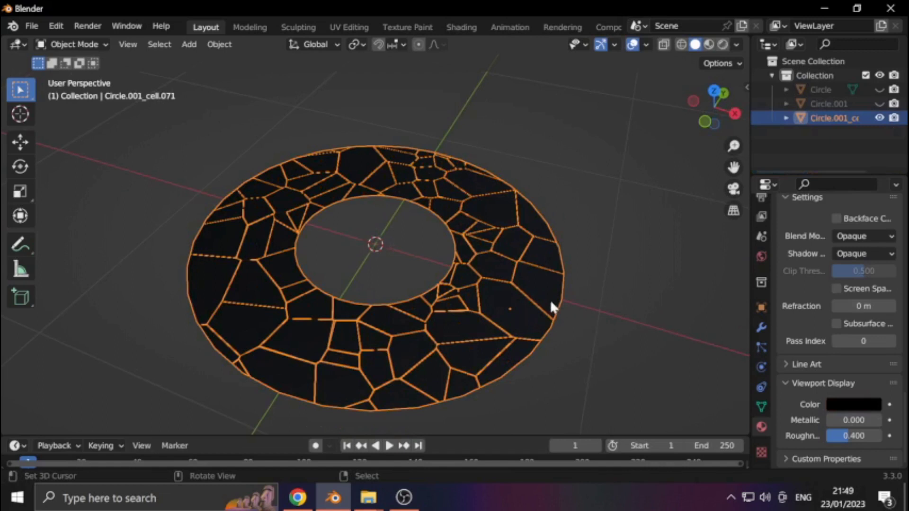
- Delete only the faces of the entire joined ring mesh in Edit Mode, keeping its edges
{"action": "key", "text": "KP_7"}
{"action": "key", "text": "Tab"}
{"action": "scroll", "coordinate": [398, 271], "scroll_direction": "up", "scroll_amount": 2}
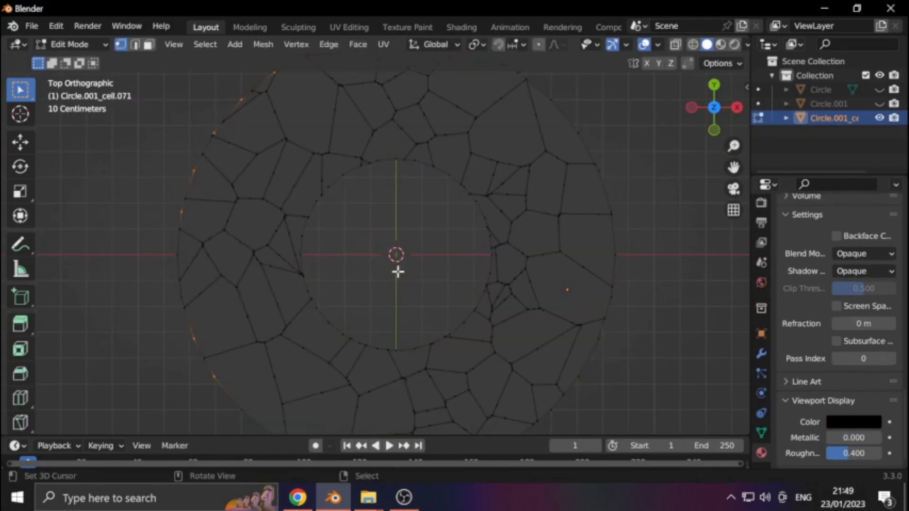
{"action": "key", "text": "a"}
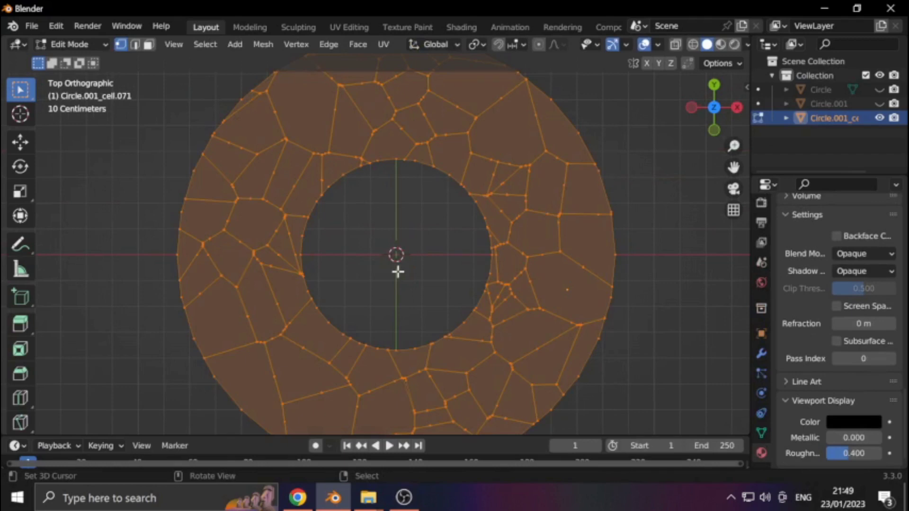
{"action": "scroll", "coordinate": [398, 271], "scroll_direction": "up", "scroll_amount": 2}
{"action": "scroll", "coordinate": [388, 265], "scroll_direction": "down", "scroll_amount": 2}
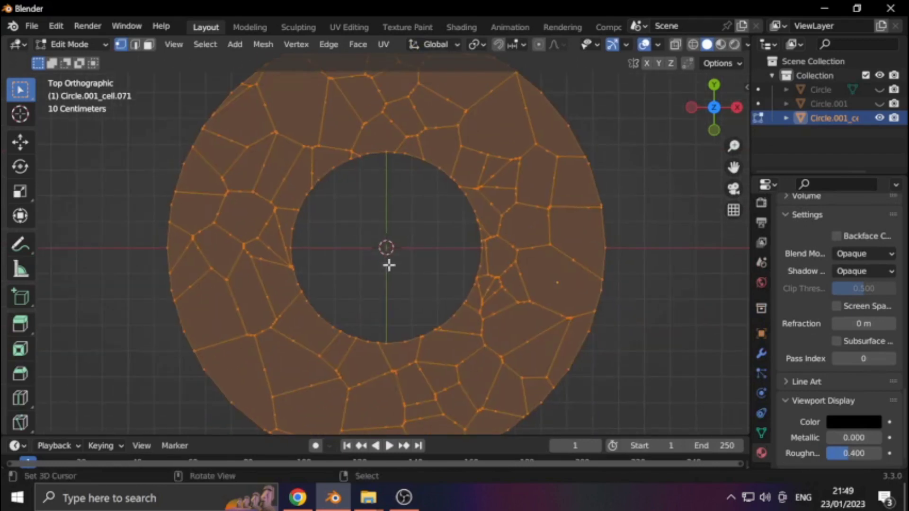
{"action": "key", "text": "x"}
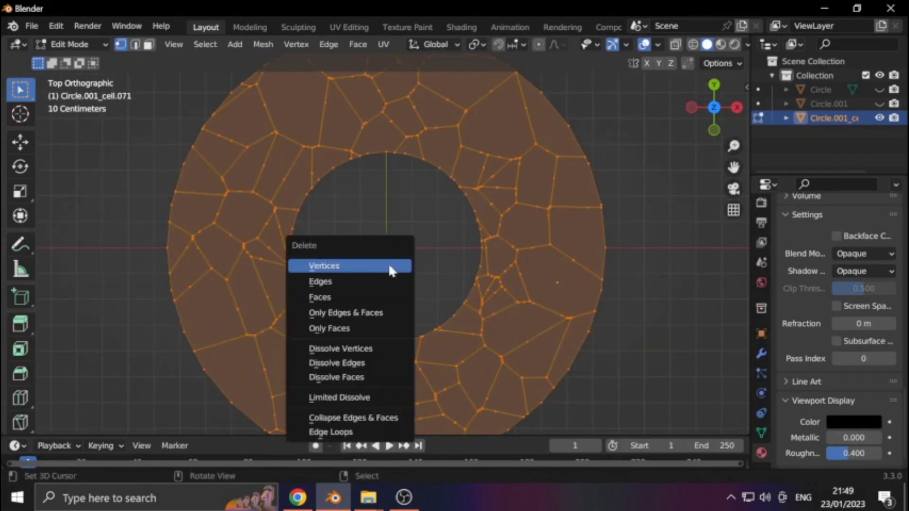
{"action": "left_click", "coordinate": [371, 330]}
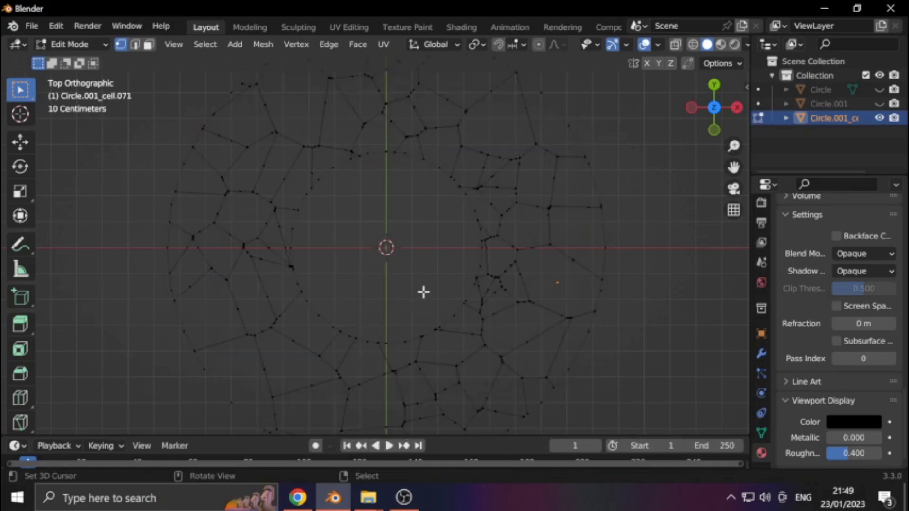
- Merge all vertices of the ring wireframe by distance, with a merge distance of 0.0201 m
{"action": "key", "text": "a"}
{"action": "middle_click_drag", "start_coordinate": [424, 292], "coordinate": [389, 250]}
{"action": "key", "text": "KP_7"}
{"action": "left_click", "coordinate": [262, 44]}
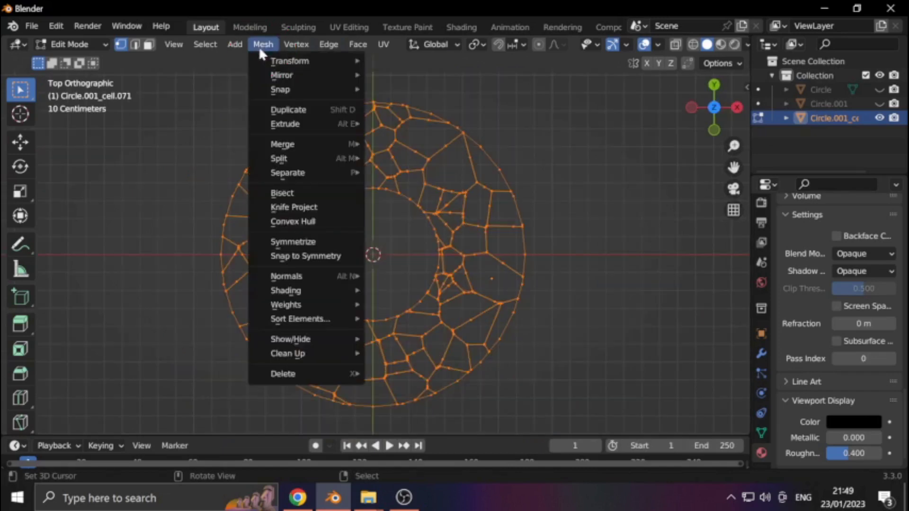
{"action": "mouse_move", "coordinate": [313, 353]}
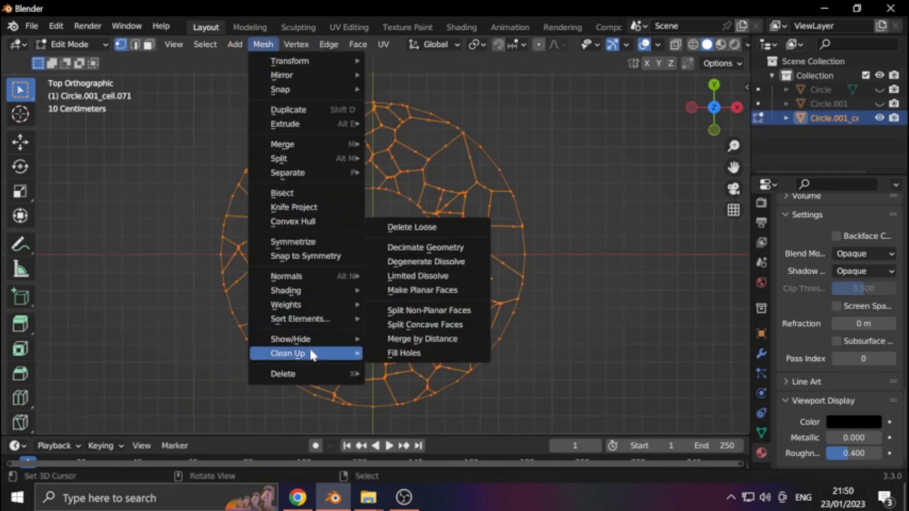
{"action": "left_click", "coordinate": [420, 342]}
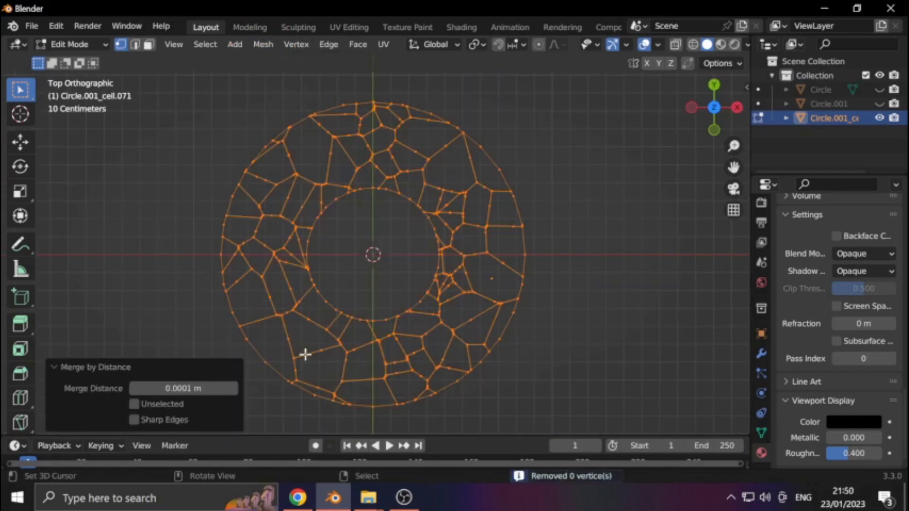
{"action": "left_click", "coordinate": [232, 388]}
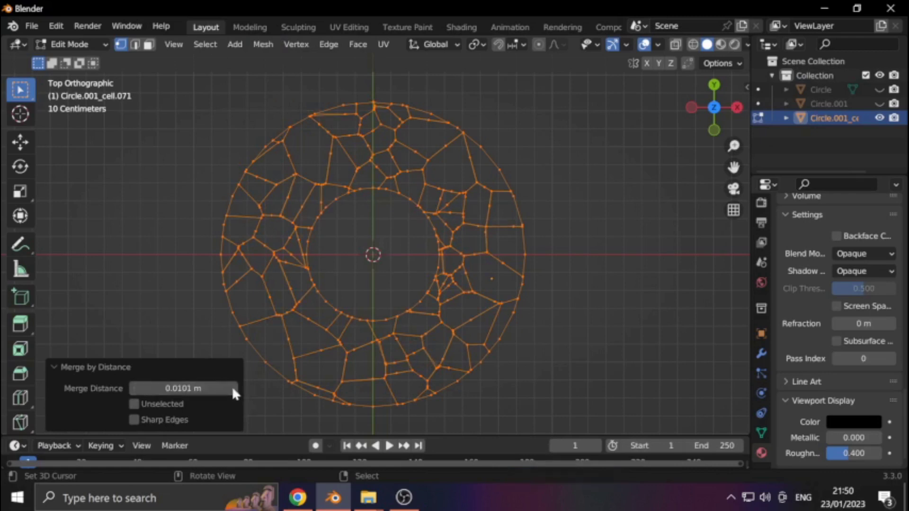
{"action": "left_click", "coordinate": [233, 388]}
- Switch to edge selection and delete a stray edge beside the ring's inner circle
{"action": "scroll", "coordinate": [320, 197], "scroll_direction": "up", "scroll_amount": 6}
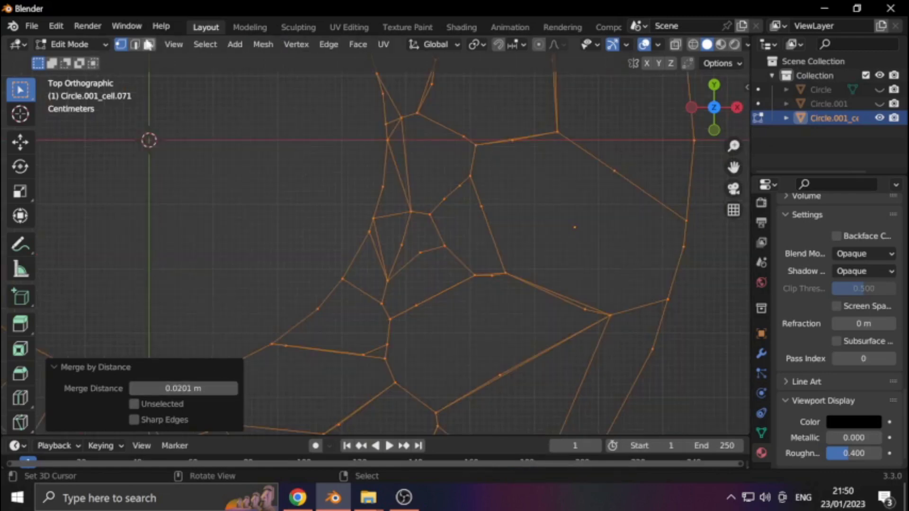
{"action": "left_click", "coordinate": [135, 45]}
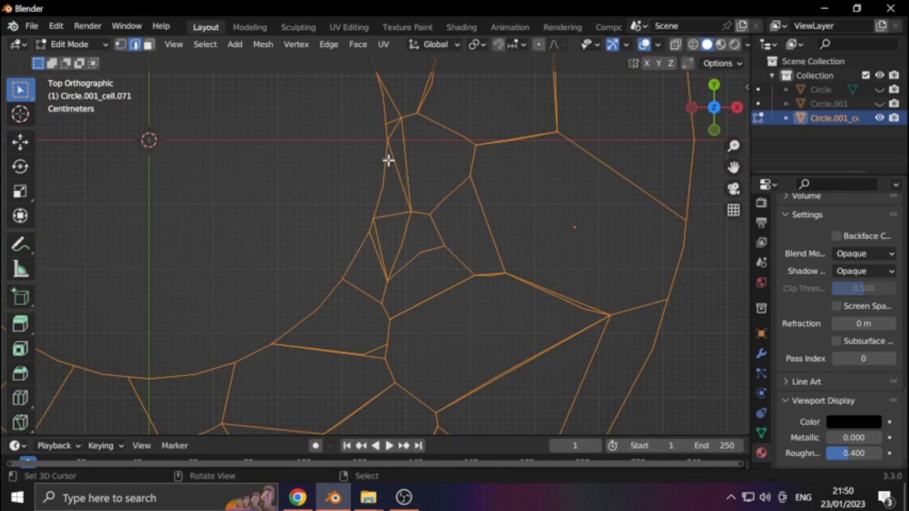
{"action": "left_click", "coordinate": [402, 179]}
{"action": "key", "text": "x"}
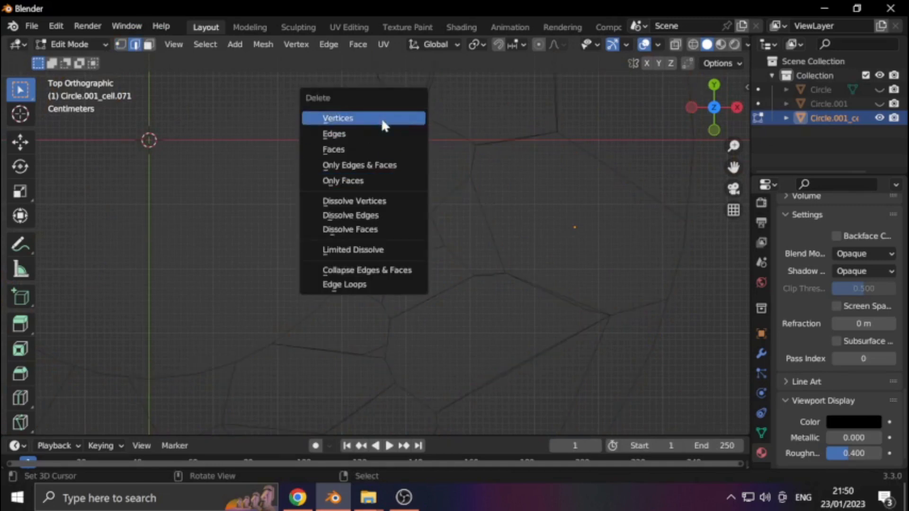
{"action": "left_click", "coordinate": [377, 136]}
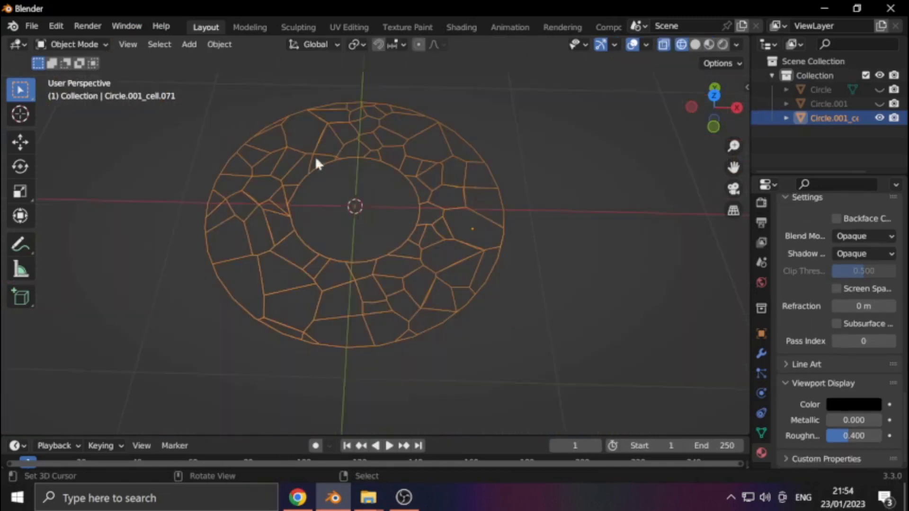
- Convert the ring wireframe to a Grease Pencil object with a stroke thickness of 7
{"action": "left_click", "coordinate": [218, 44]}
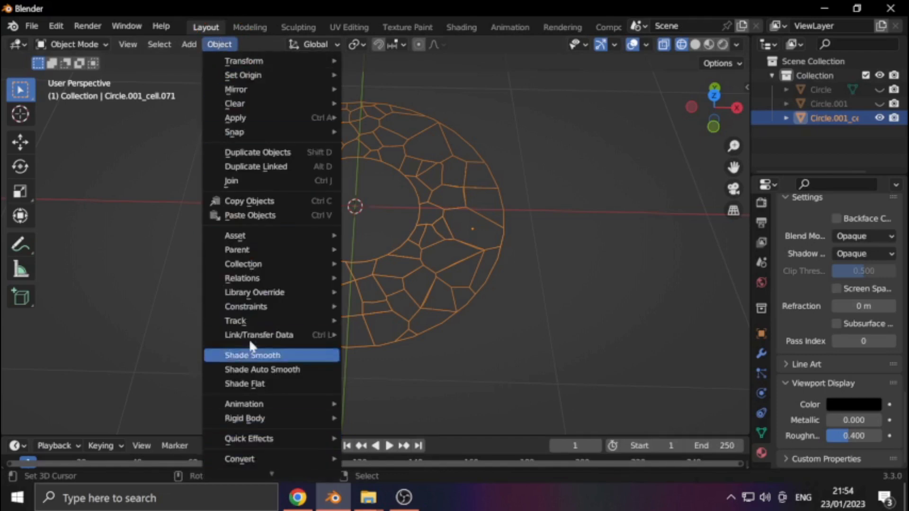
{"action": "mouse_move", "coordinate": [285, 458]}
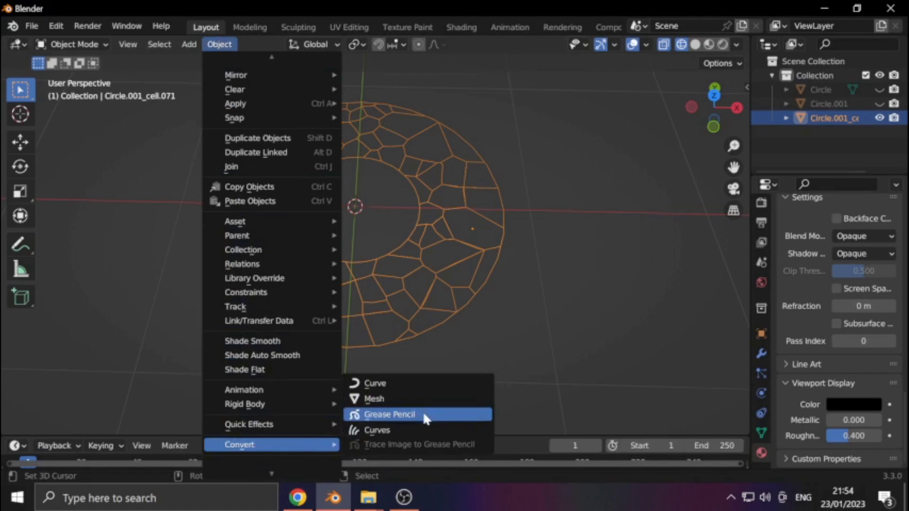
{"action": "left_click", "coordinate": [426, 416]}
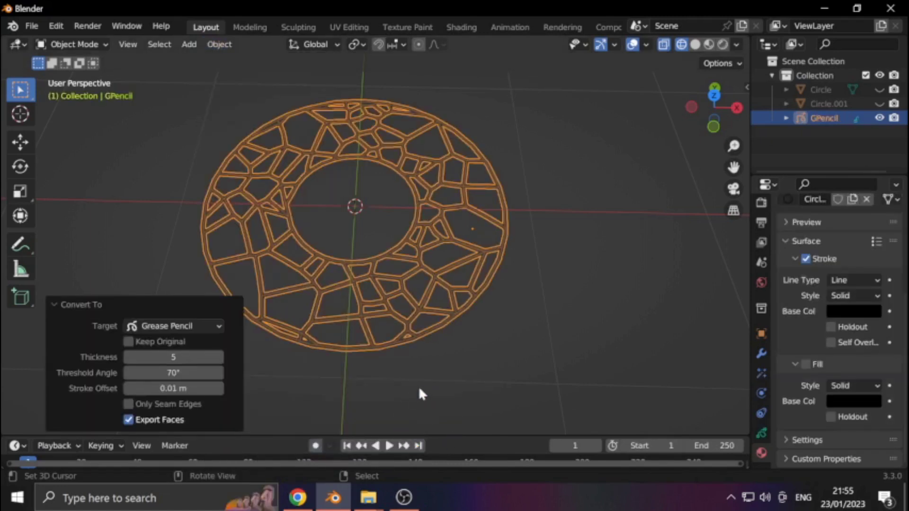
{"action": "key", "text": "KP_7"}
{"action": "scroll", "coordinate": [410, 351], "scroll_direction": "down", "scroll_amount": 1}
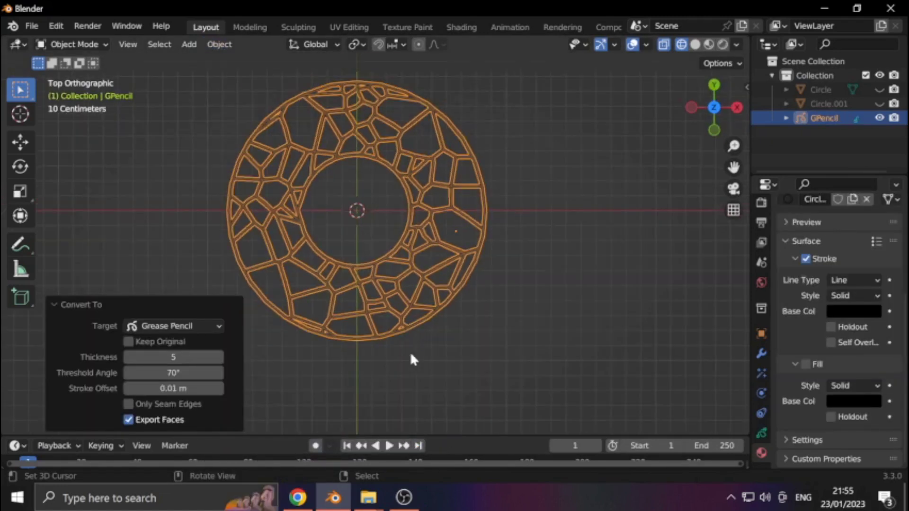
{"action": "left_click", "coordinate": [218, 357]}
{"action": "left_click", "coordinate": [219, 357]}
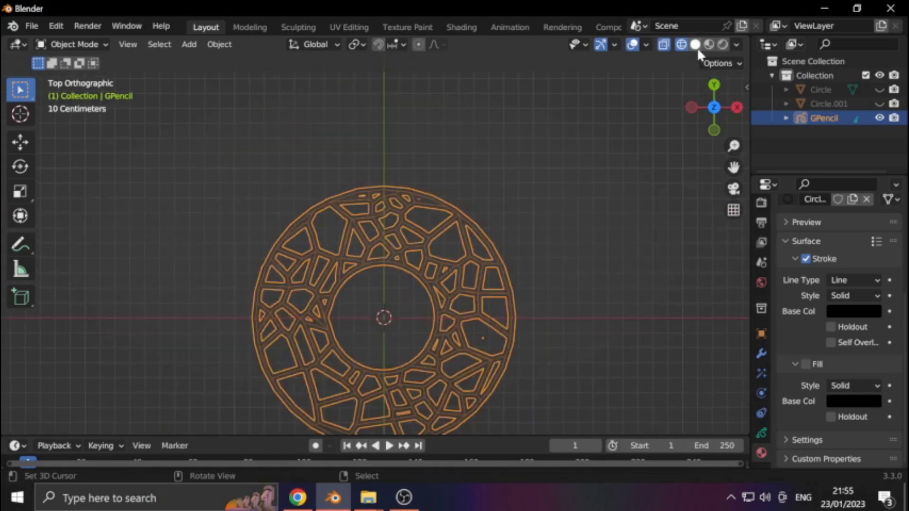
- Switch the viewport to solid shading and inspect the ring's Grease Pencil pattern from above
{"action": "left_click", "coordinate": [695, 45]}
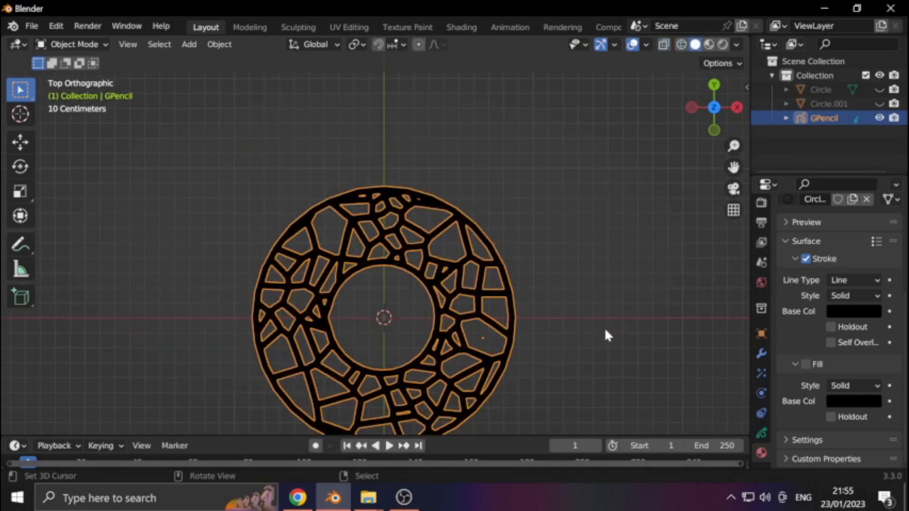
{"action": "scroll", "coordinate": [593, 238], "scroll_direction": "up", "scroll_amount": 4}
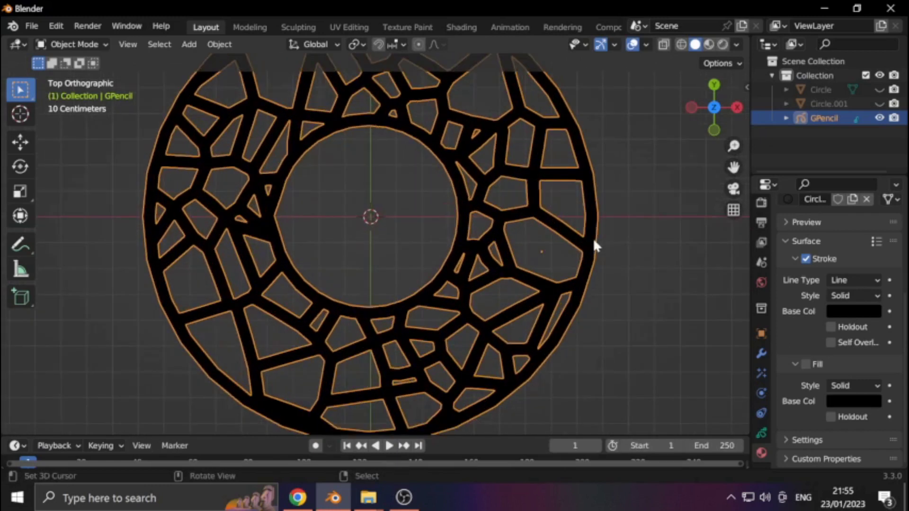
{"action": "scroll", "coordinate": [594, 243], "scroll_direction": "down", "scroll_amount": 3}
{"action": "scroll", "coordinate": [595, 242], "scroll_direction": "up", "scroll_amount": 1}
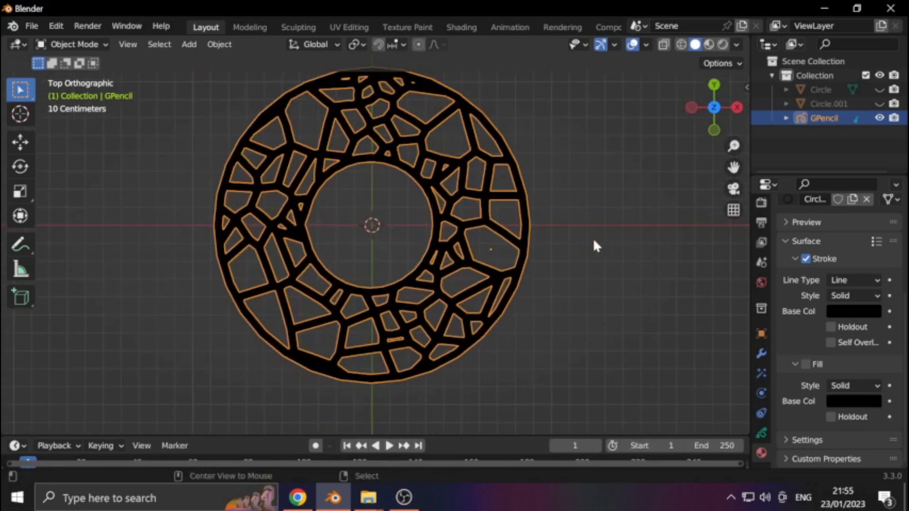
- Unhide all objects and delete the original solid ring, keeping the octagon and the Grease Pencil pattern
{"action": "key", "text": "alt+h"}
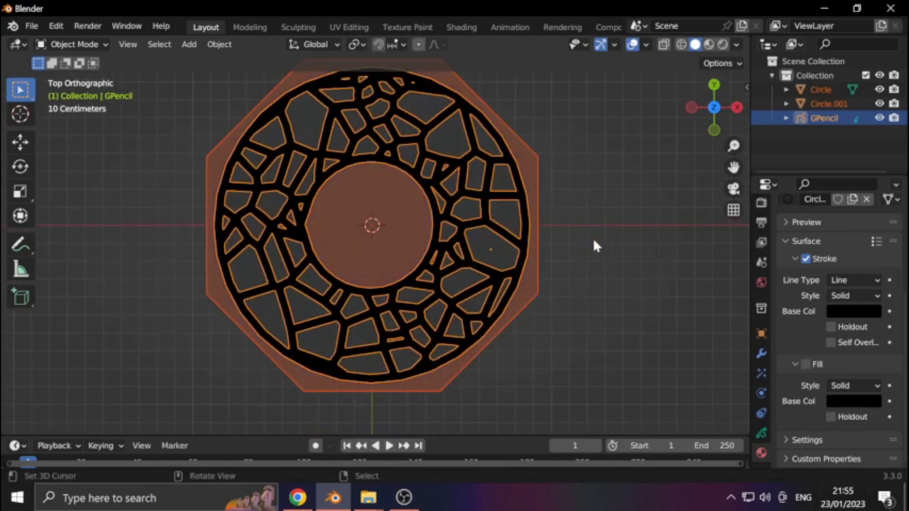
{"action": "left_click", "coordinate": [530, 275]}
{"action": "middle_click_drag", "start_coordinate": [530, 276], "coordinate": [341, 331]}
{"action": "left_click", "coordinate": [337, 334]}
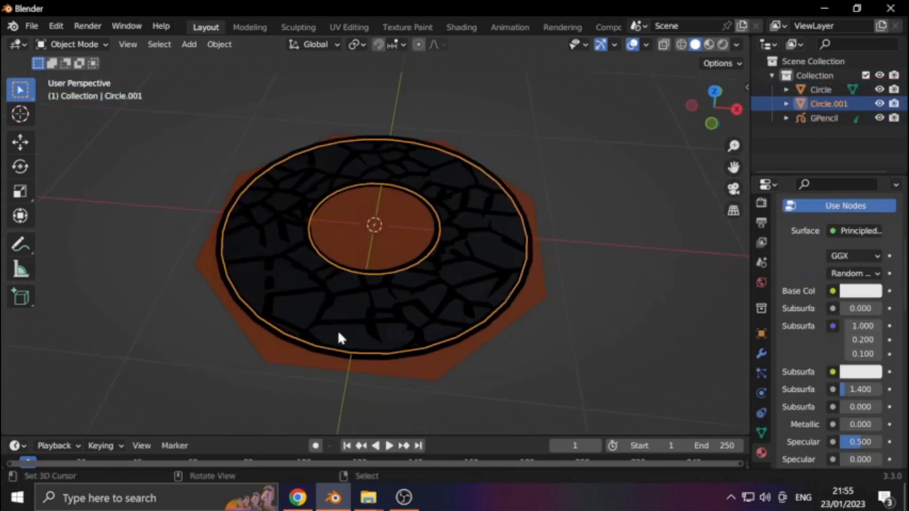
{"action": "key", "text": "x"}
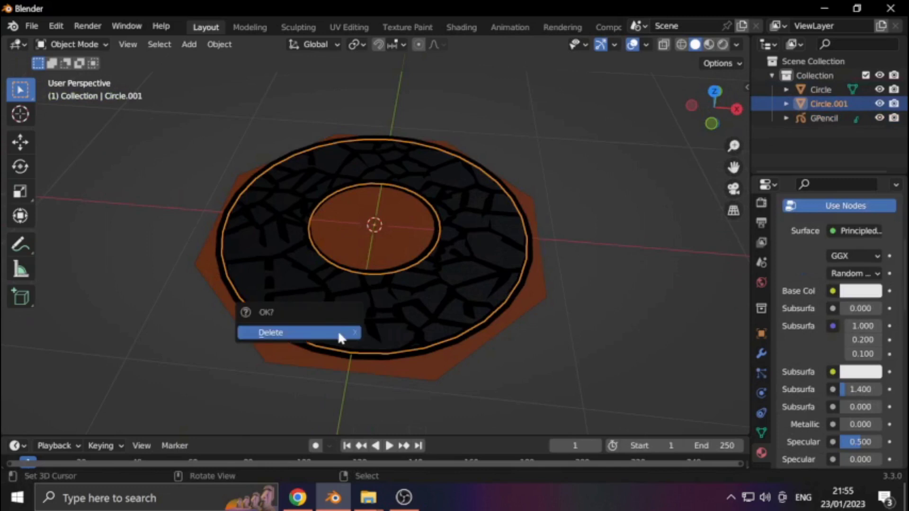
{"action": "left_click", "coordinate": [339, 333]}
{"action": "middle_click_drag", "start_coordinate": [329, 275], "coordinate": [349, 322]}
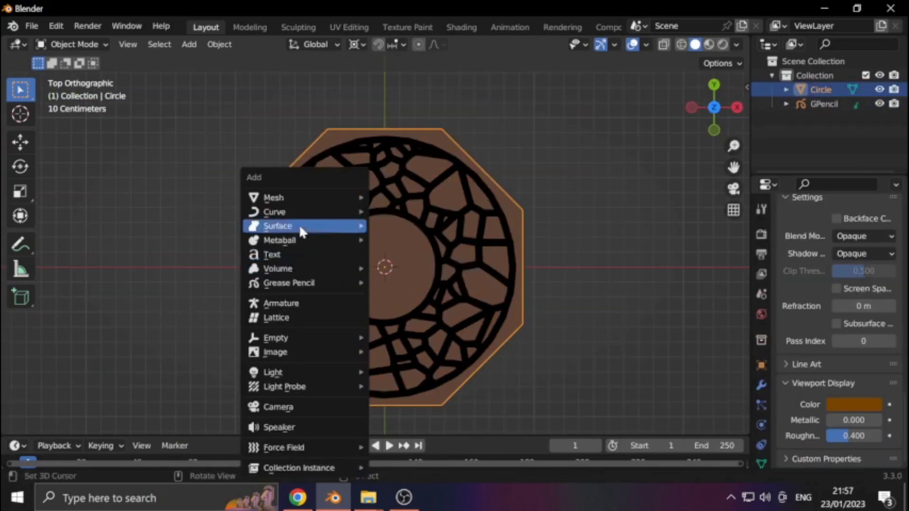
- Add a text object at the world origin and replace its default wording with "JK"
{"action": "left_click", "coordinate": [313, 256]}
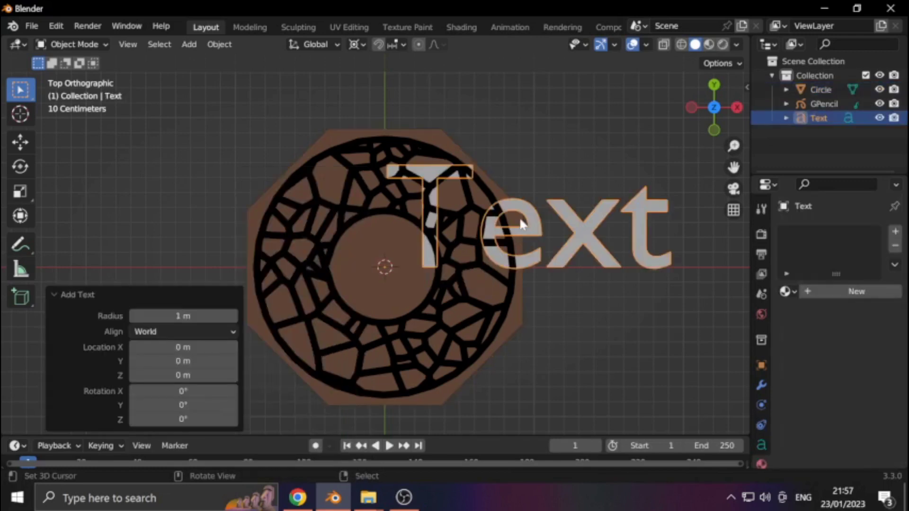
{"action": "key", "text": "Tab"}
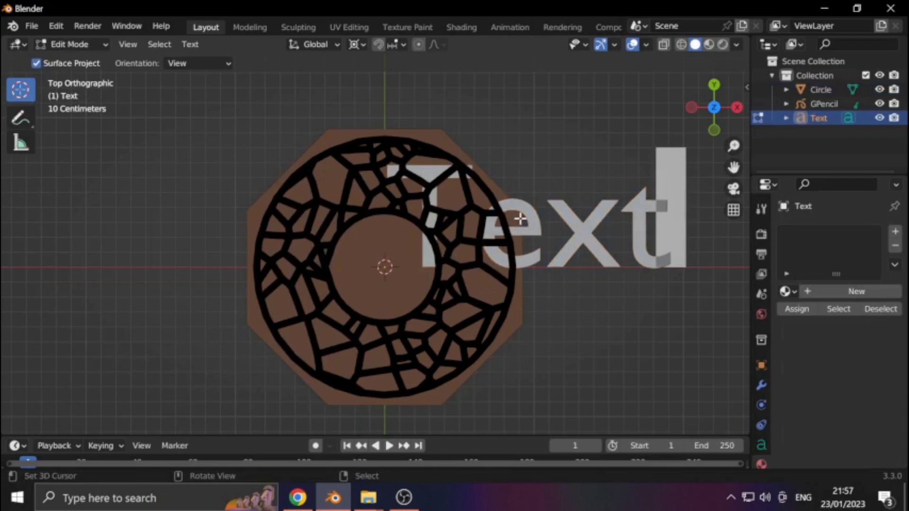
{"action": "key", "text": "BackSpace"}
{"action": "key", "text": "BackSpace"}
{"action": "key", "text": "BackSpace"}
{"action": "key", "text": "BackSpace"}
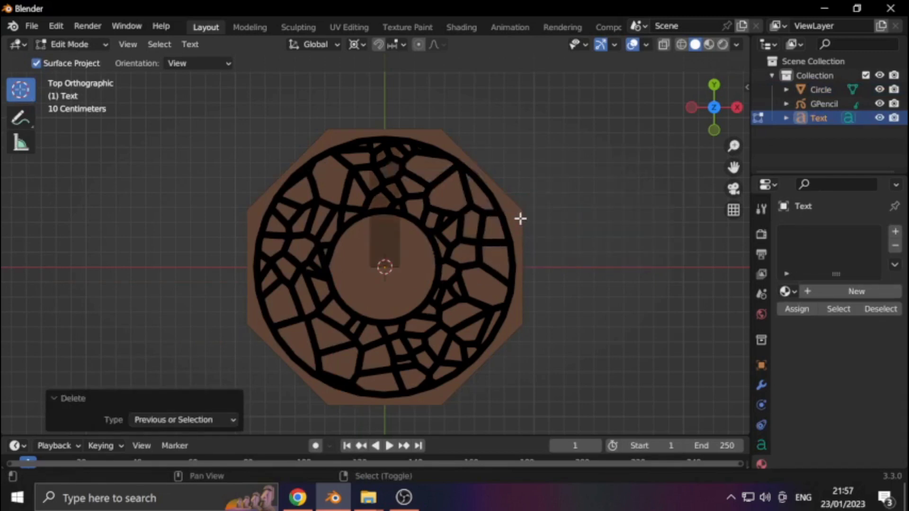
{"action": "type", "text": "JK"}
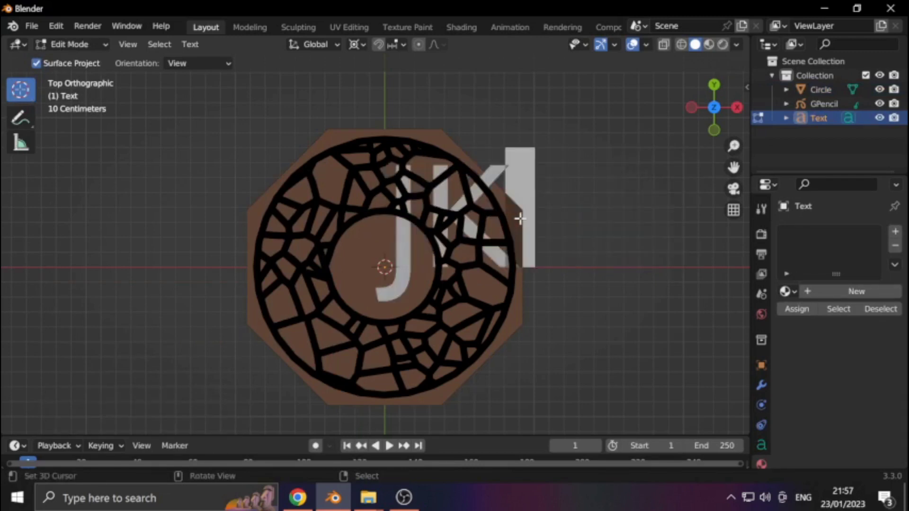
{"action": "key", "text": "Tab"}
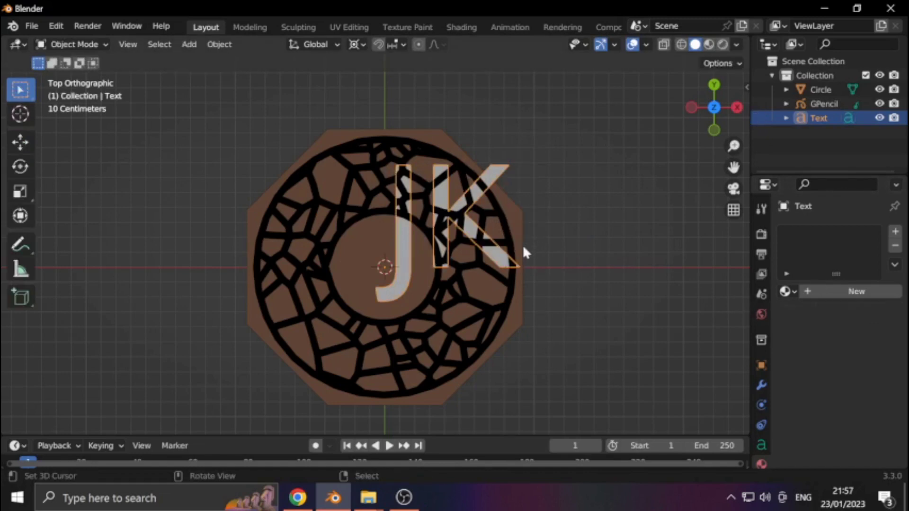
- Set the JK text's regular font to Cambria Bold from the Windows fonts folder
{"action": "left_click", "coordinate": [761, 445]}
{"action": "left_click", "coordinate": [819, 398]}
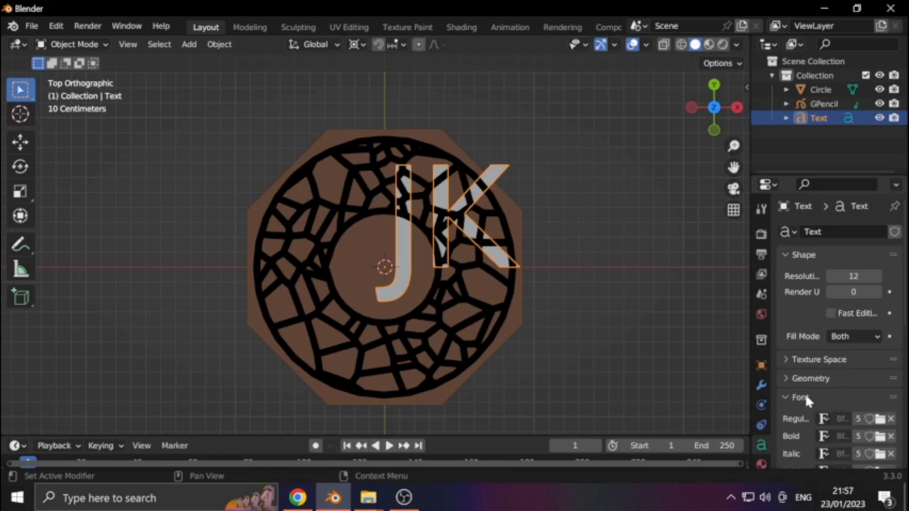
{"action": "scroll", "coordinate": [813, 389], "scroll_direction": "down", "scroll_amount": 1}
{"action": "left_click", "coordinate": [877, 400]}
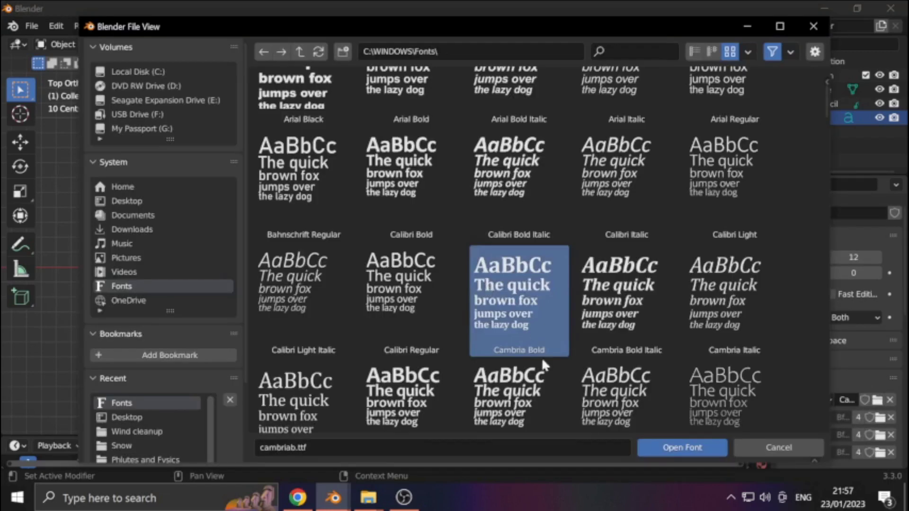
{"action": "left_click", "coordinate": [663, 447]}
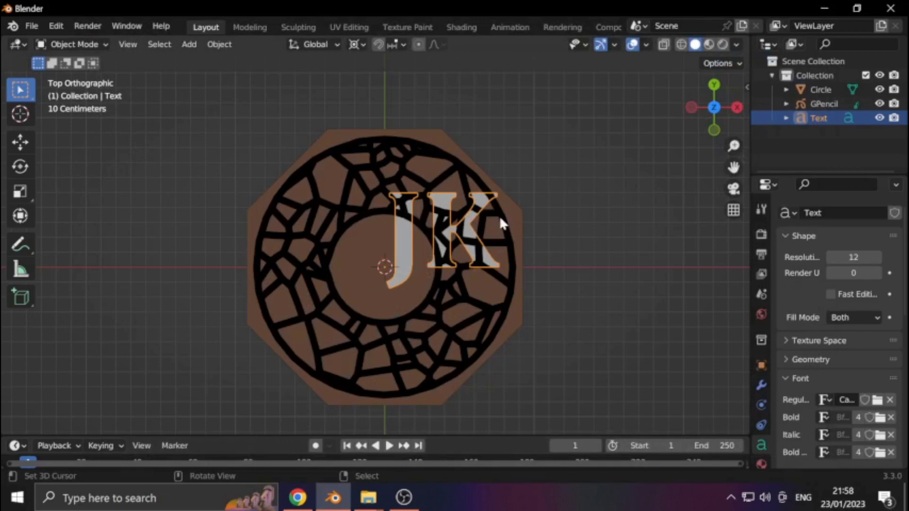
- Scale down the JK text and centre it inside the ring's inner circle, leaving nothing selected
{"action": "key", "text": "g"}
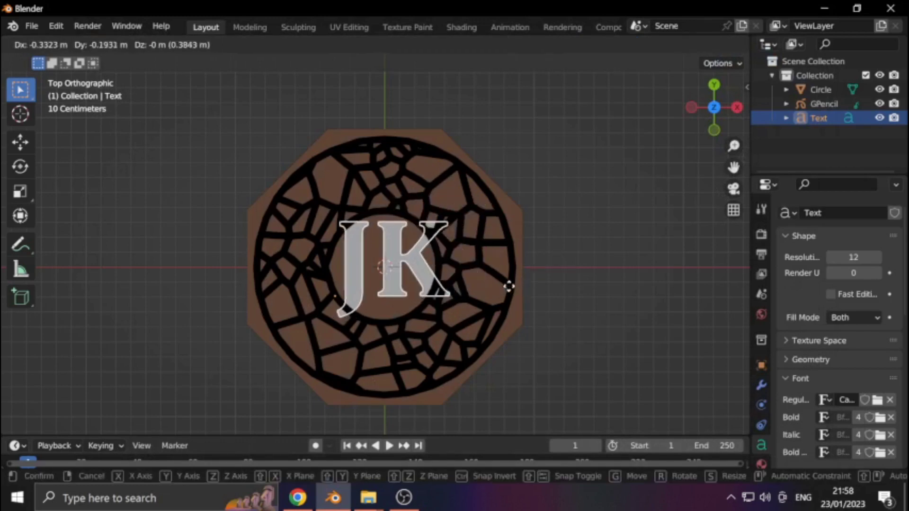
{"action": "left_click", "coordinate": [506, 288]}
{"action": "key", "text": "s"}
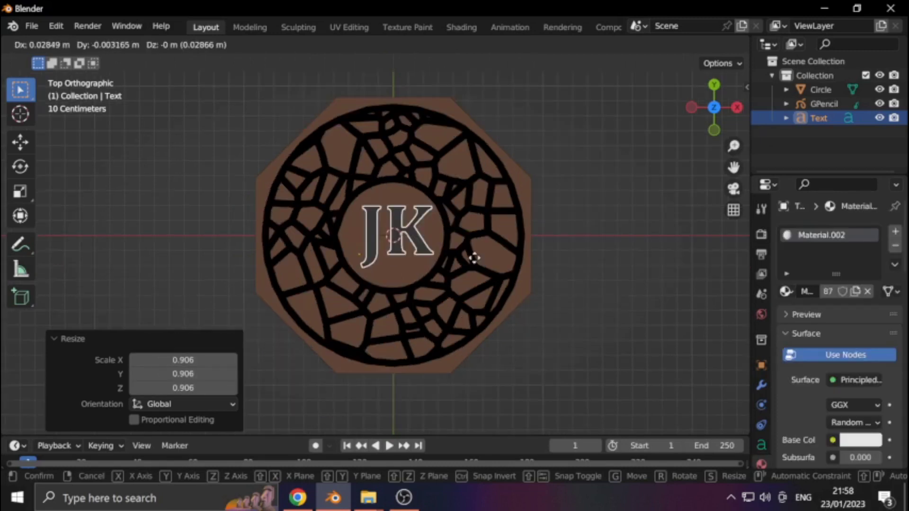
{"action": "left_click", "coordinate": [474, 258]}
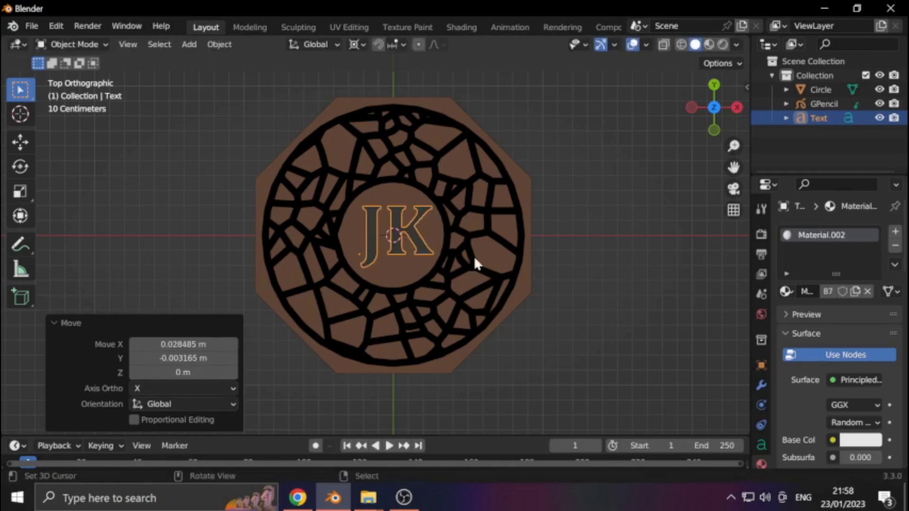
{"action": "left_click", "coordinate": [614, 275]}
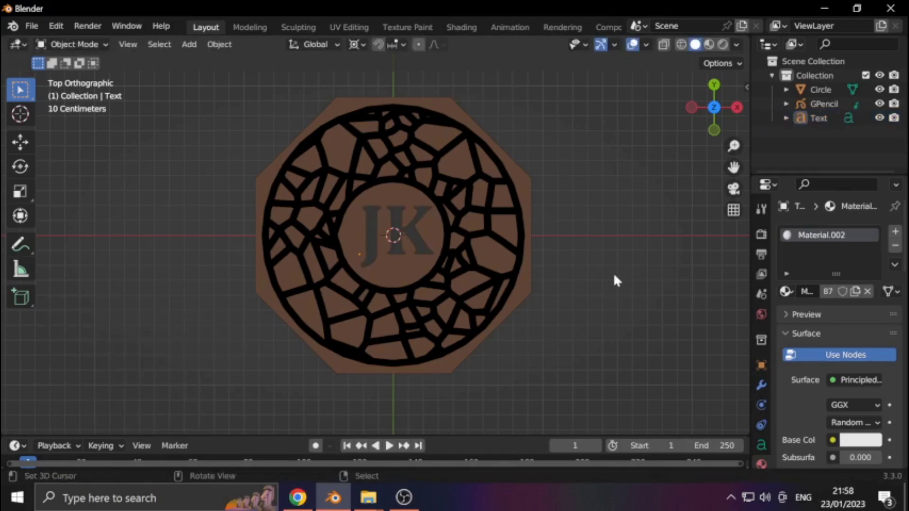
- Convert the JK text to a Grease Pencil object
{"action": "middle_click_drag", "start_coordinate": [615, 227], "coordinate": [611, 154]}
{"action": "scroll", "coordinate": [612, 154], "scroll_direction": "up", "scroll_amount": 2}
{"action": "left_click", "coordinate": [398, 235]}
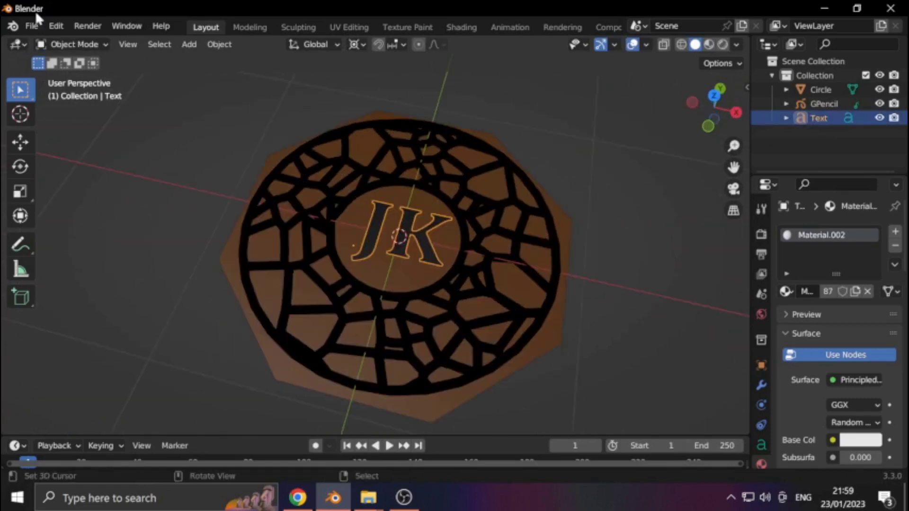
{"action": "left_click", "coordinate": [208, 47]}
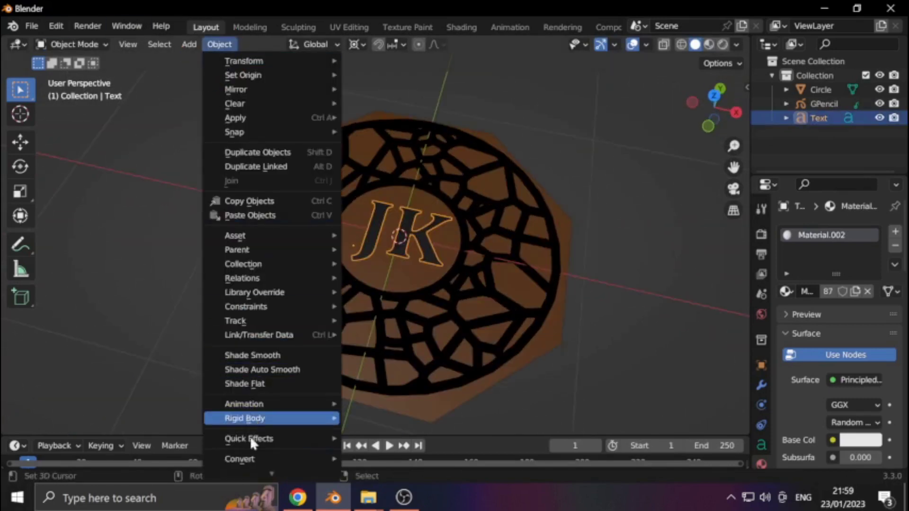
{"action": "mouse_move", "coordinate": [261, 460]}
{"action": "left_click", "coordinate": [375, 429]}
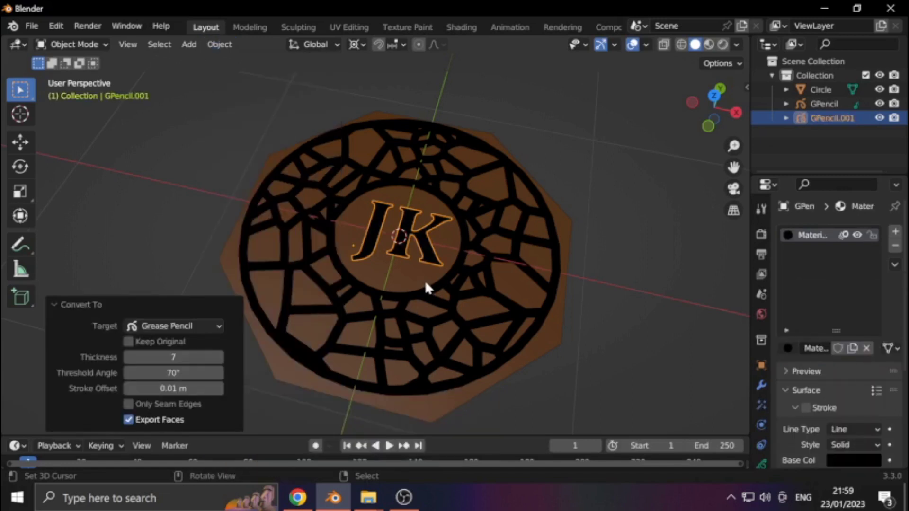
- Export the selected JK Grease Pencil object from top view as CoText.svg in G:\Youtube\Laser
{"action": "key", "text": "KP_7"}
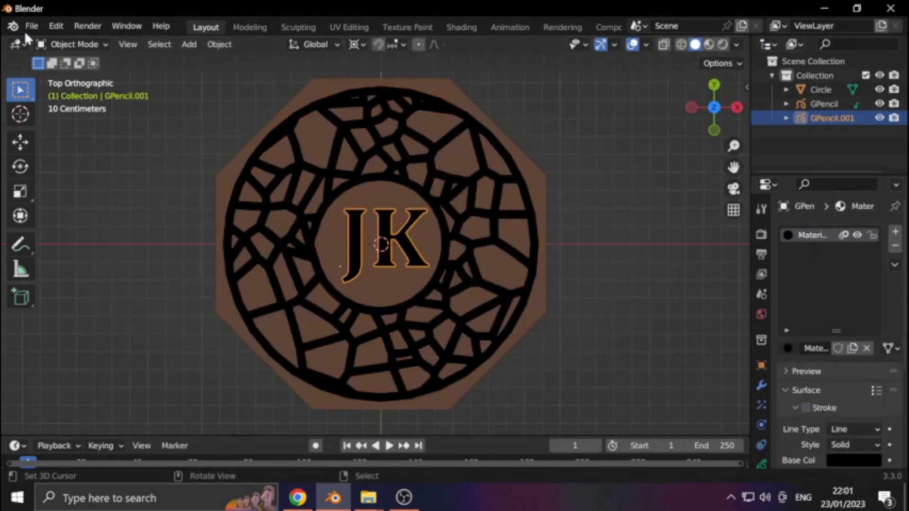
{"action": "left_click", "coordinate": [31, 26]}
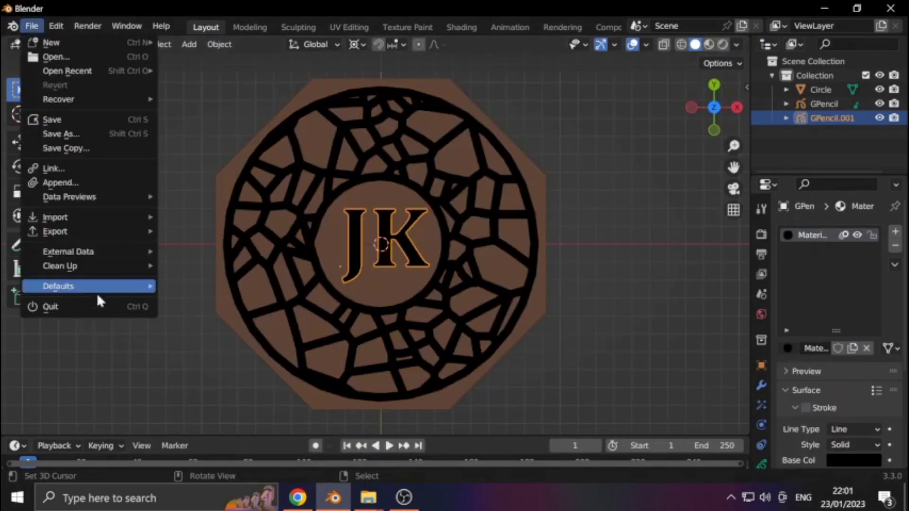
{"action": "mouse_move", "coordinate": [121, 232]}
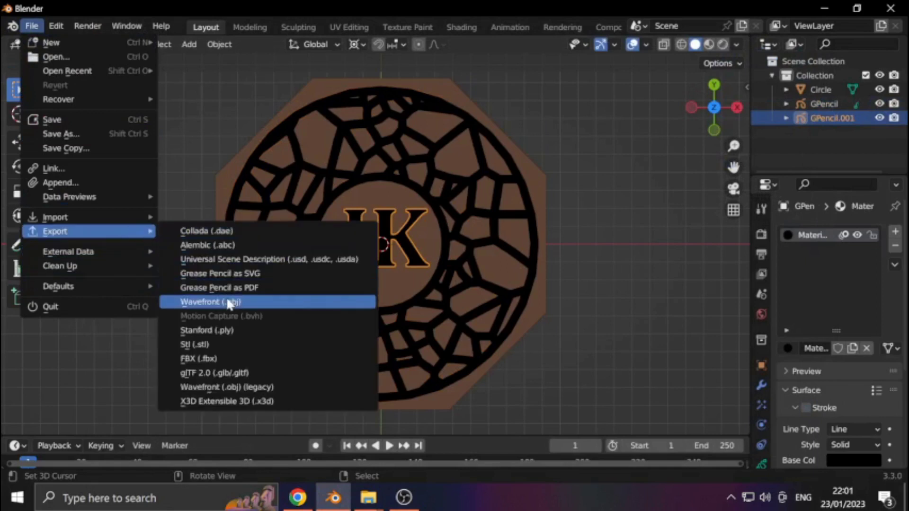
{"action": "left_click", "coordinate": [230, 274]}
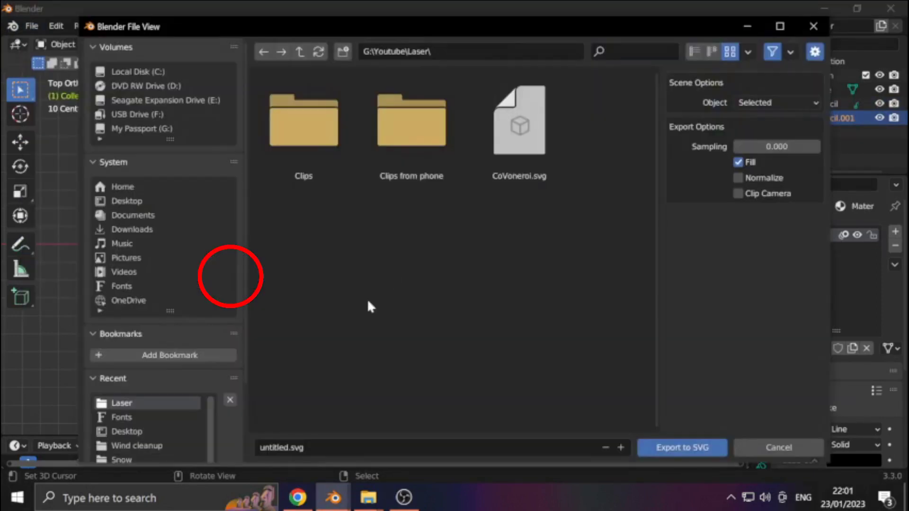
{"action": "left_click", "coordinate": [271, 450]}
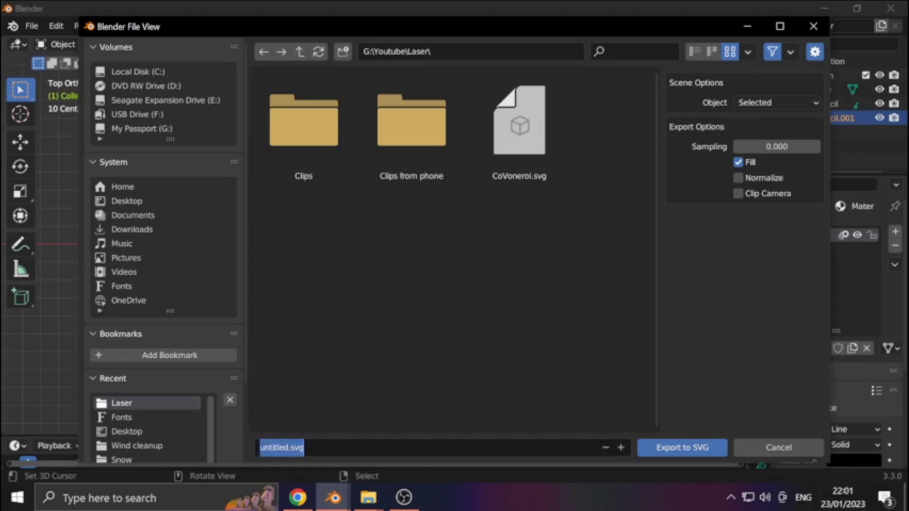
{"action": "type", "text": "Co"}
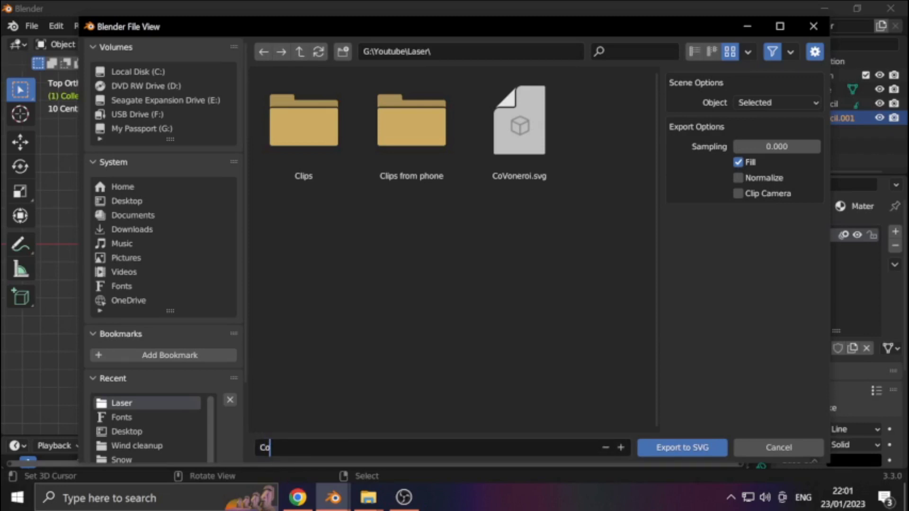
{"action": "type", "text": "Text"}
{"action": "key", "text": "Return"}
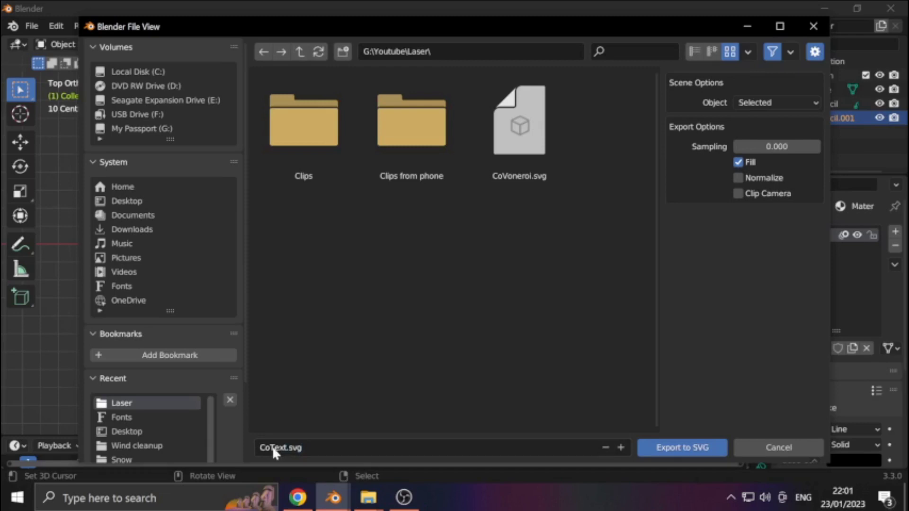
{"action": "left_click", "coordinate": [689, 447]}
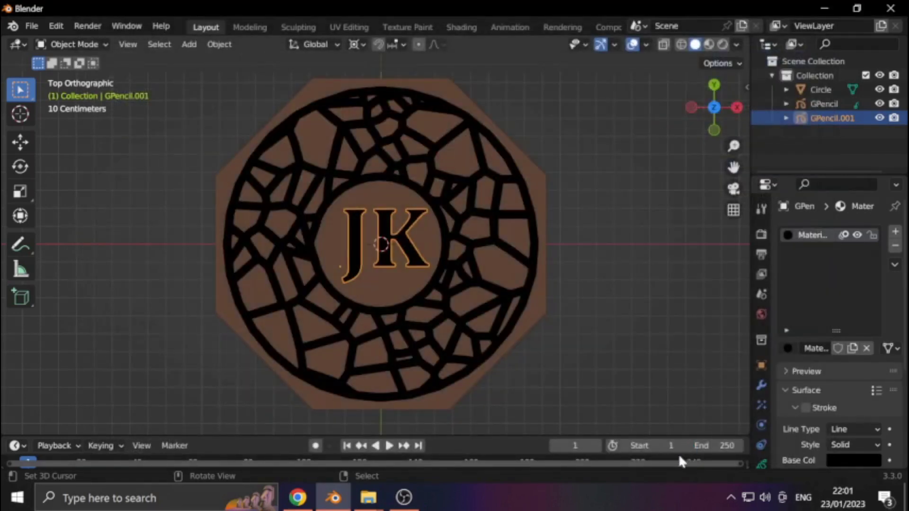
- Delete only the faces of the octagonal plate, keeping its outline edges, and return to Object Mode
{"action": "left_click", "coordinate": [431, 407]}
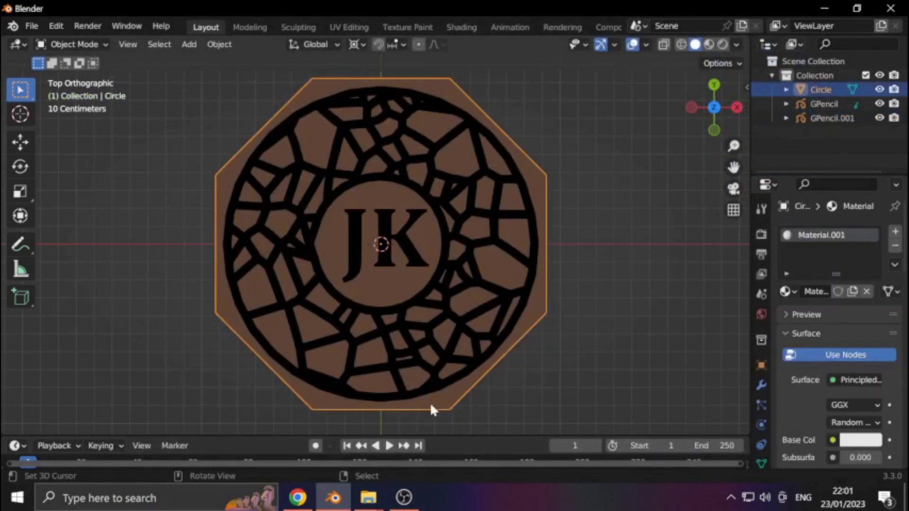
{"action": "key", "text": "Tab"}
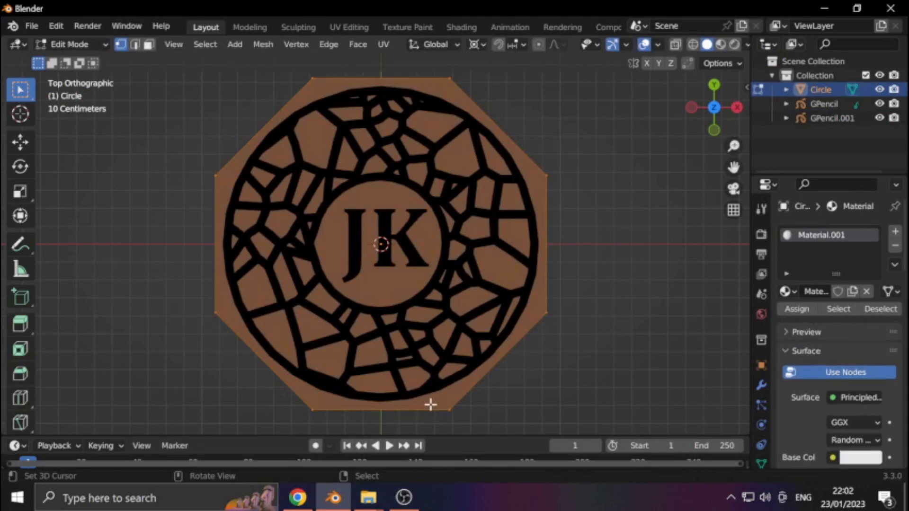
{"action": "key", "text": "x"}
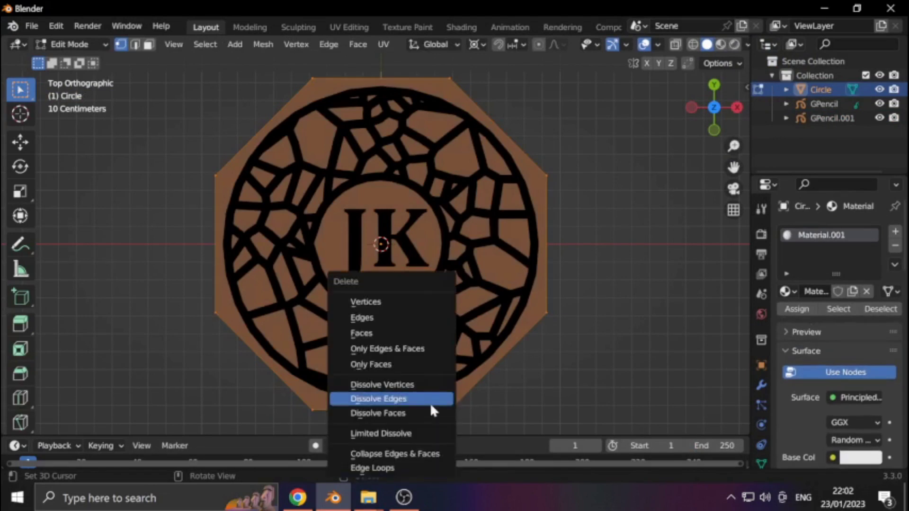
{"action": "left_click", "coordinate": [428, 366]}
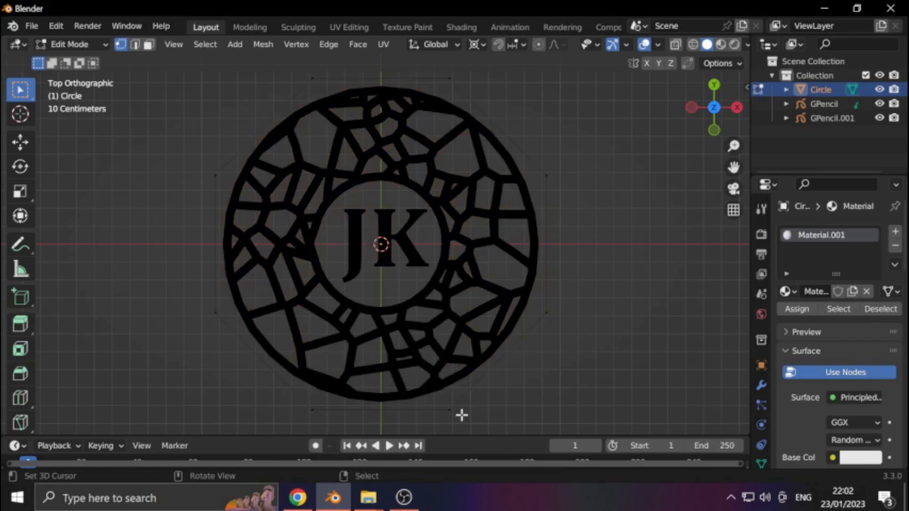
{"action": "key", "text": "Tab"}
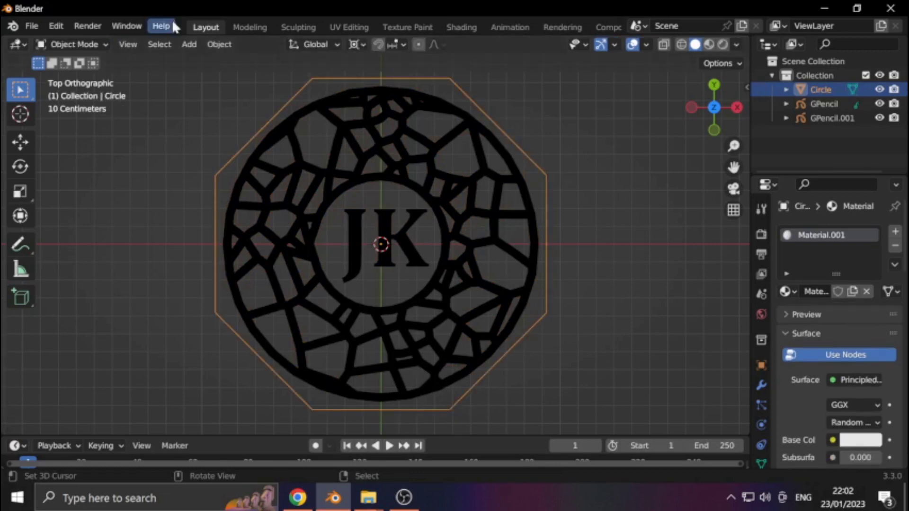
- Convert the octagon outline to a Grease Pencil object with a stroke thickness of 1, and open the export formats
{"action": "left_click", "coordinate": [209, 43]}
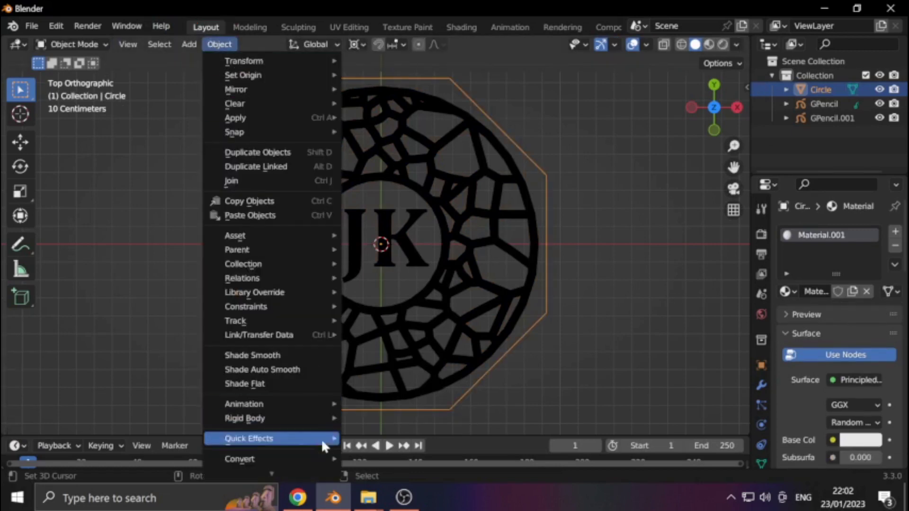
{"action": "mouse_move", "coordinate": [323, 460]}
{"action": "left_click", "coordinate": [395, 429]}
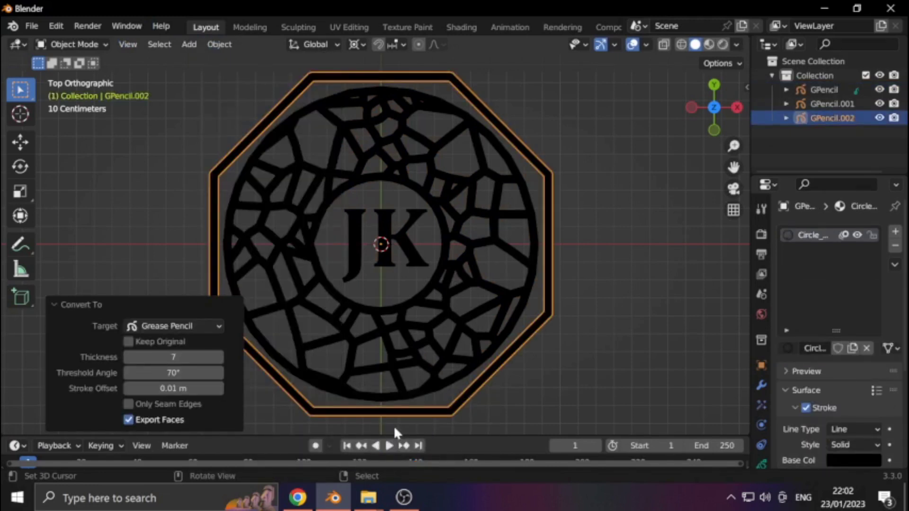
{"action": "left_click", "coordinate": [125, 356]}
{"action": "left_click", "coordinate": [125, 356]}
{"action": "left_click", "coordinate": [125, 356]}
{"action": "left_click", "coordinate": [126, 356]}
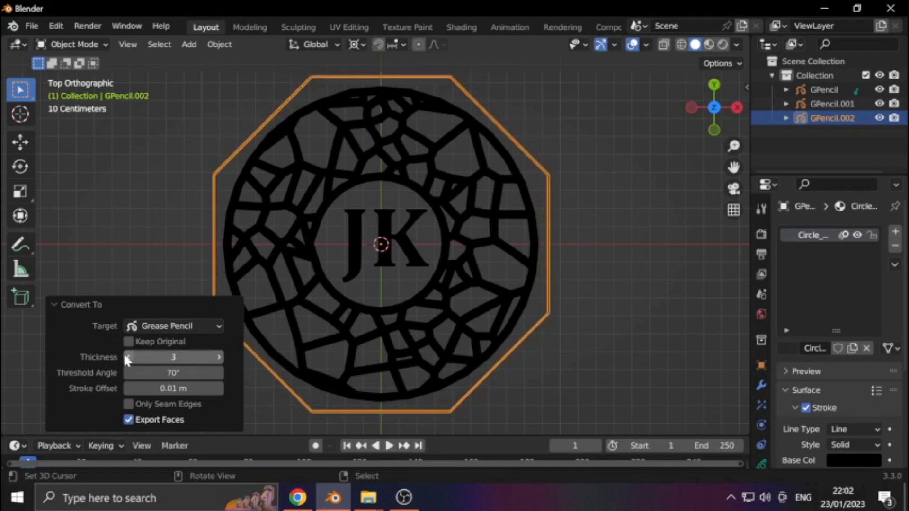
{"action": "left_click", "coordinate": [126, 356]}
{"action": "left_click", "coordinate": [125, 356]}
{"action": "left_click", "coordinate": [31, 26]}
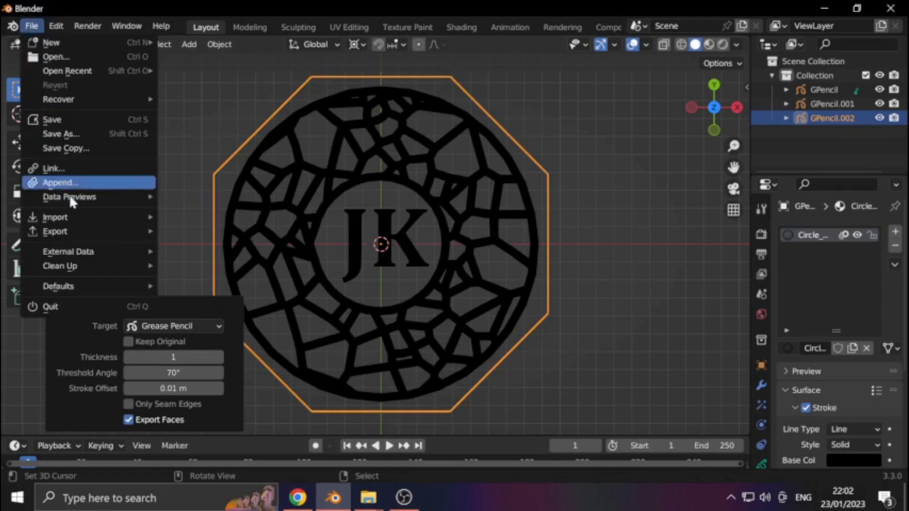
{"action": "mouse_move", "coordinate": [87, 233]}
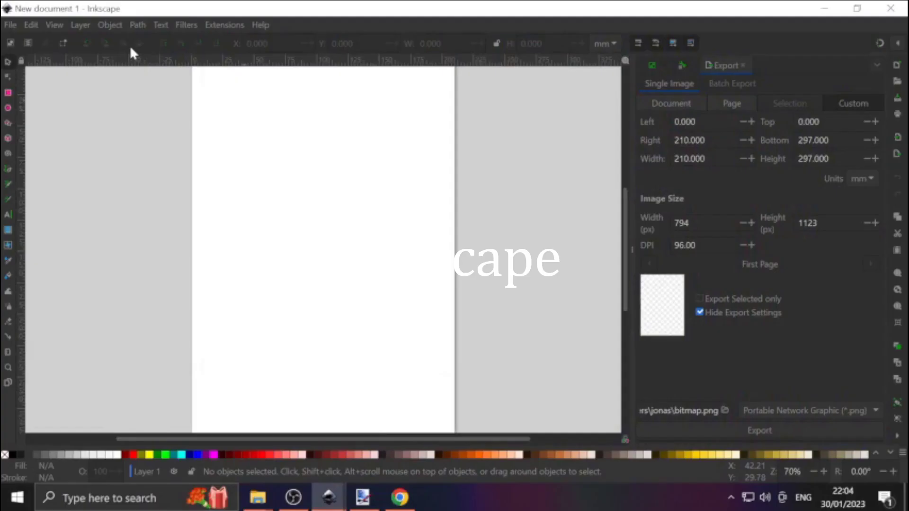
- Switch to Inkscape and open the CoBorder file from the Laser folder
{"action": "left_click", "coordinate": [11, 24]}
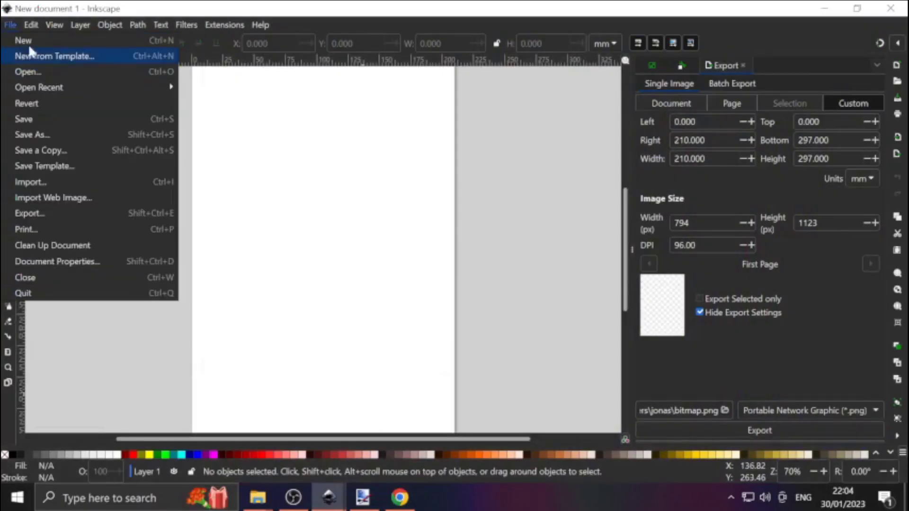
{"action": "left_click", "coordinate": [29, 71]}
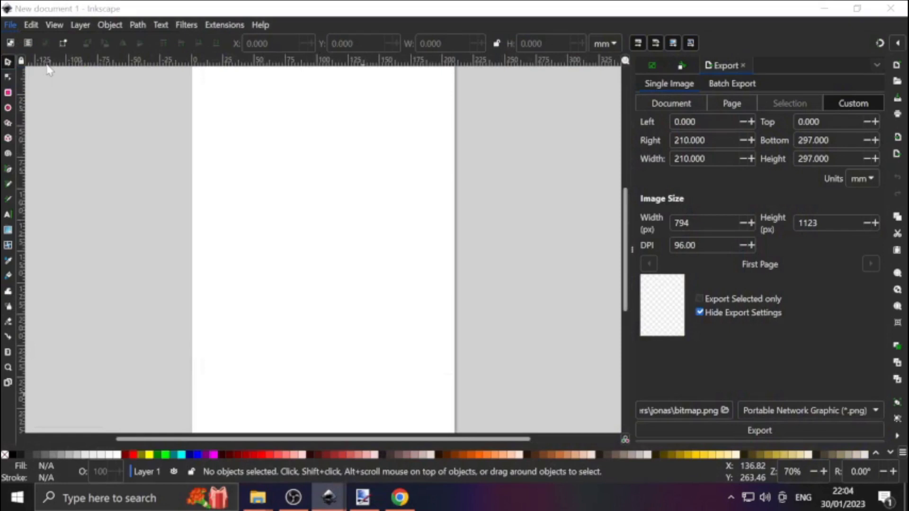
{"action": "left_click", "coordinate": [111, 127]}
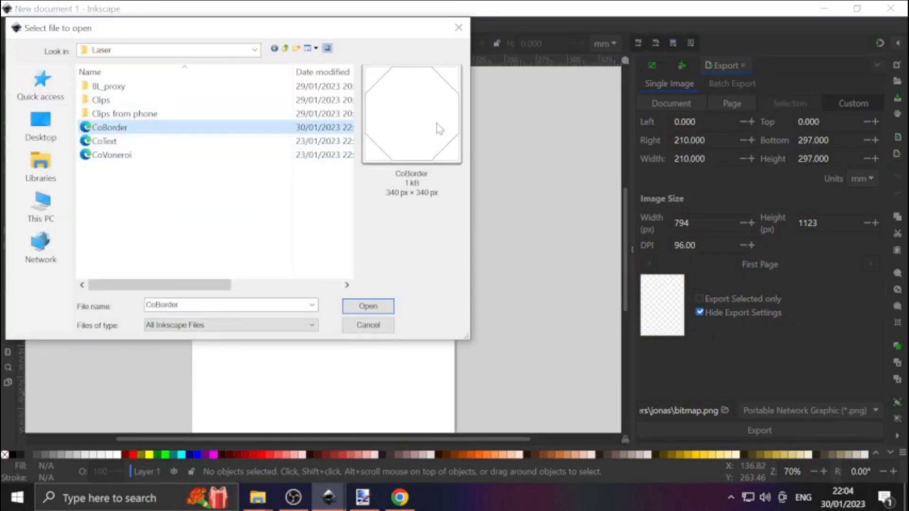
{"action": "left_click", "coordinate": [365, 307]}
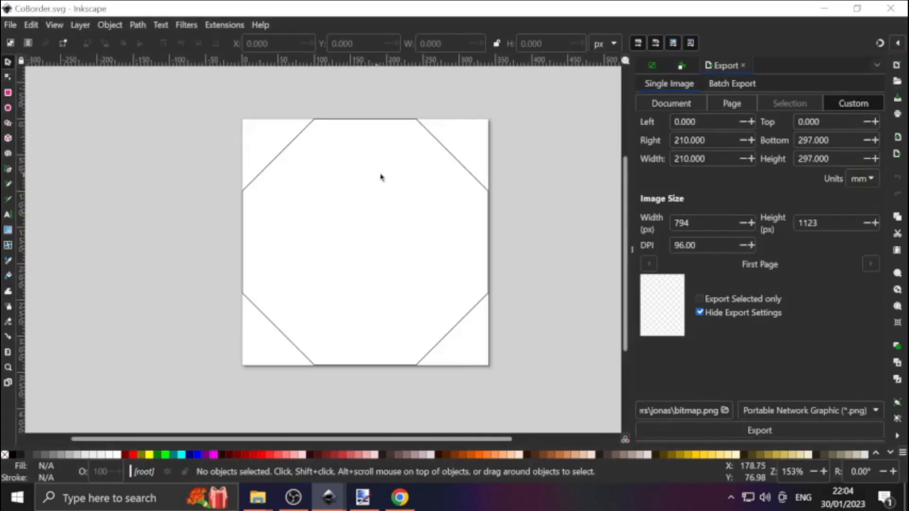
- Set the measurement units to mm, select the octagon border and lock its width-to-height ratio
{"action": "left_click", "coordinate": [601, 43]}
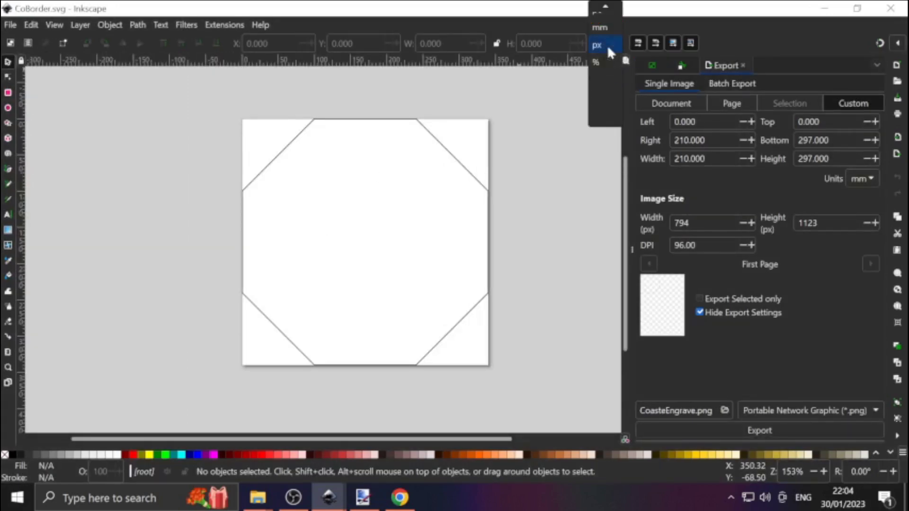
{"action": "left_click", "coordinate": [599, 28]}
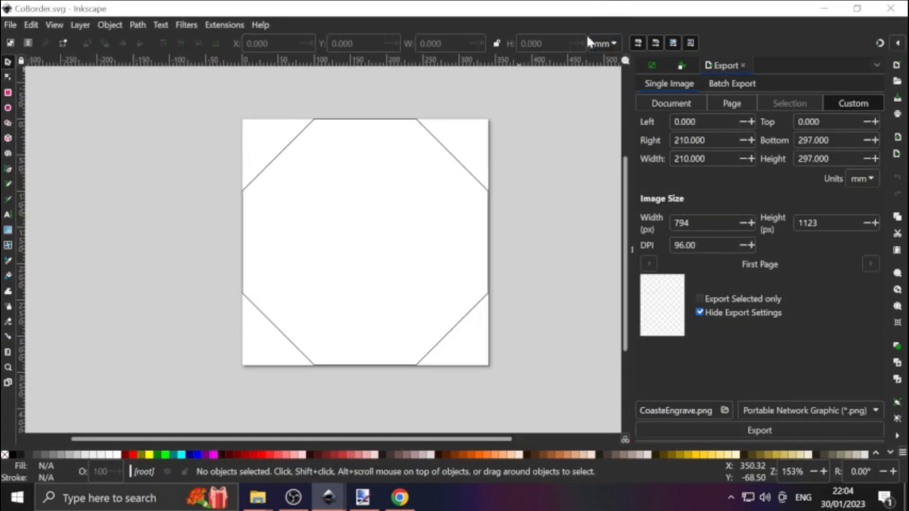
{"action": "left_click", "coordinate": [285, 151]}
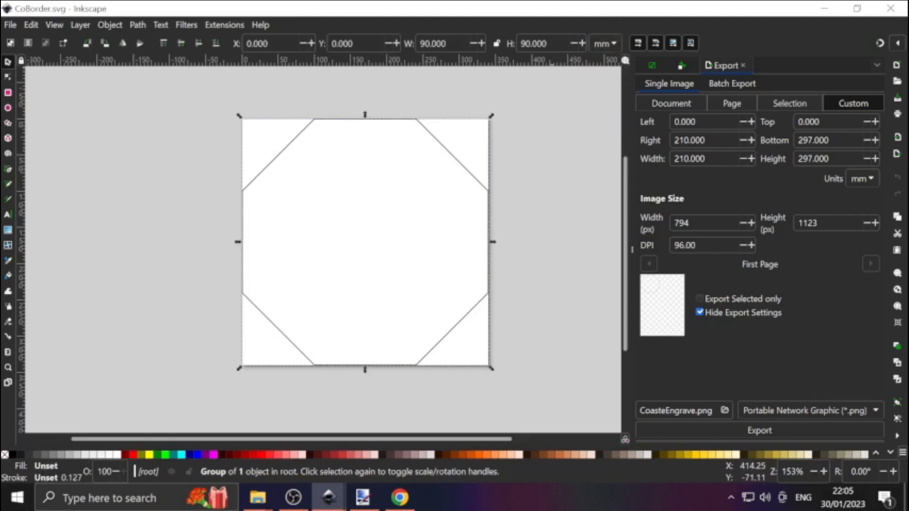
{"action": "left_click", "coordinate": [496, 44]}
- Try scaling the octagon proportionally to a width of 20 mm, and restore its width to 90 mm
{"action": "left_click", "coordinate": [428, 43]}
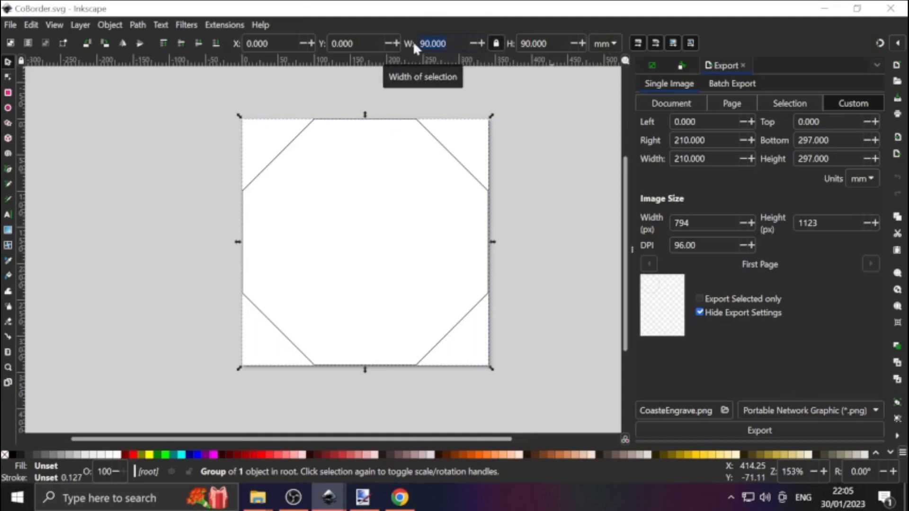
{"action": "type", "text": "20"}
{"action": "key", "text": "Return"}
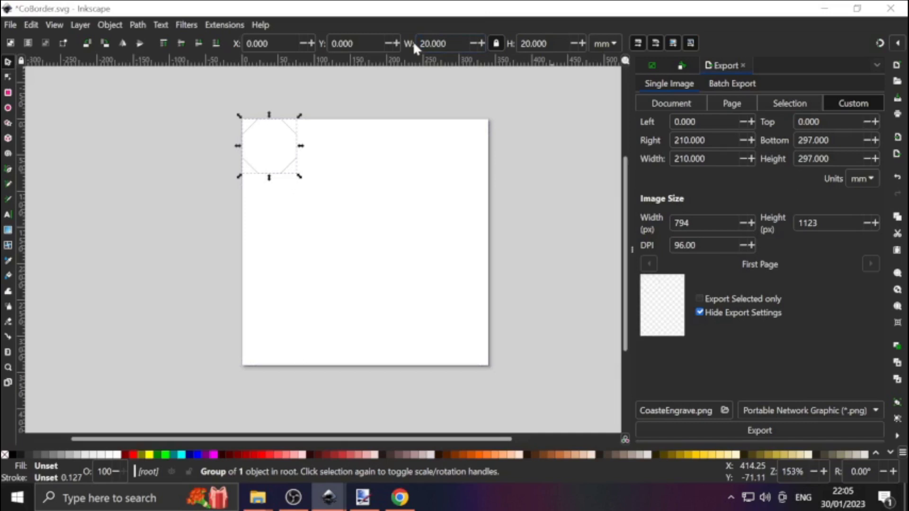
{"action": "left_click", "coordinate": [417, 43]}
{"action": "key", "text": "BackSpace"}
{"action": "type", "text": "90"}
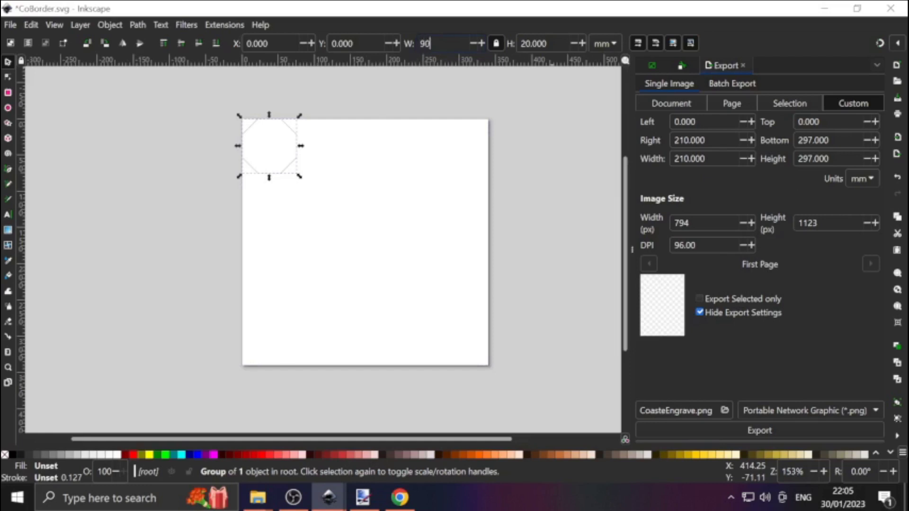
{"action": "key", "text": "Return"}
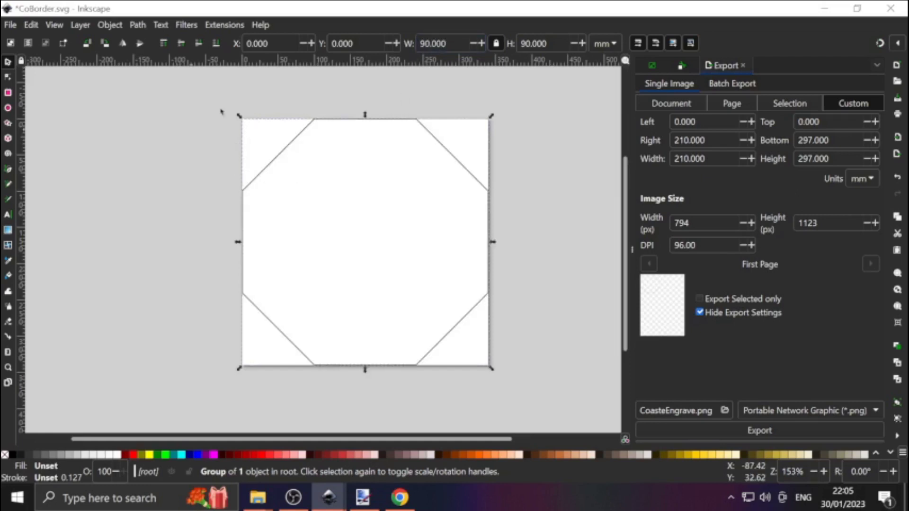
- Set the octagon's Y position to -90 mm and resize the page to the selected octagon
{"action": "left_click", "coordinate": [342, 43]}
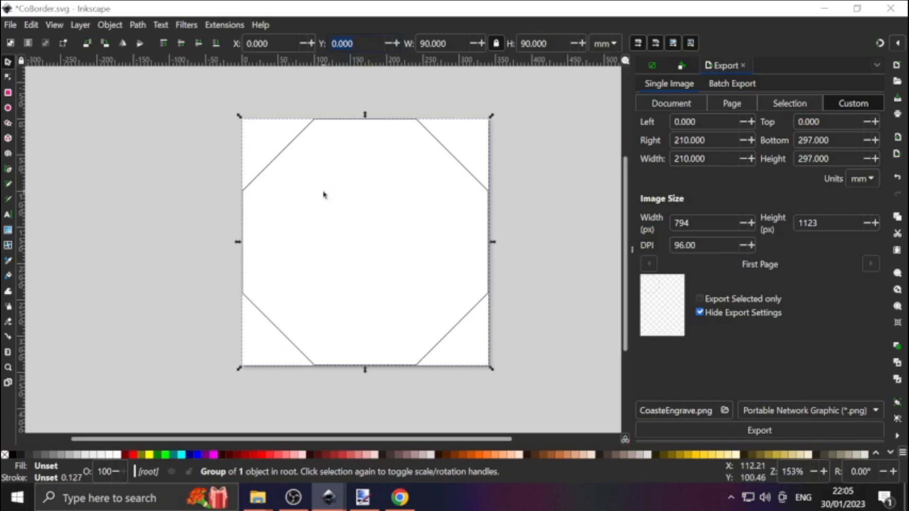
{"action": "type", "text": "-90"}
{"action": "key", "text": "Return"}
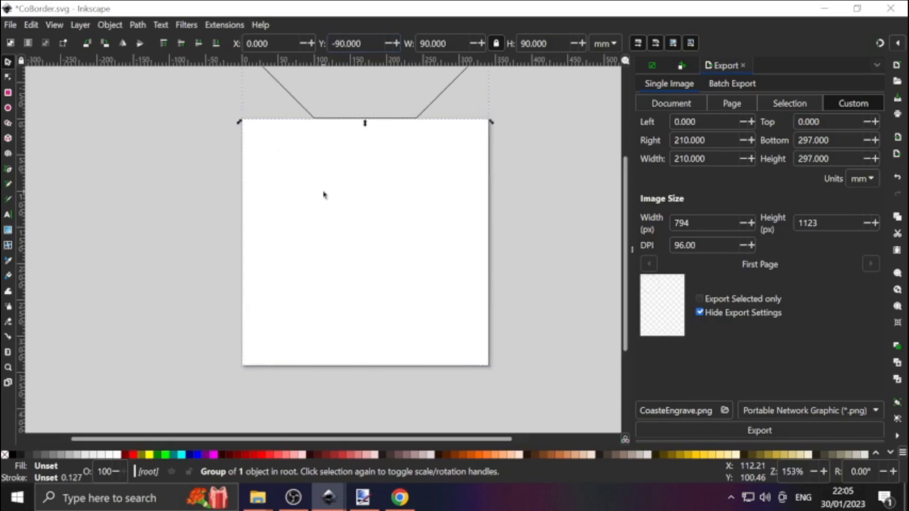
{"action": "scroll", "coordinate": [371, 239], "scroll_direction": "down", "scroll_amount": 3}
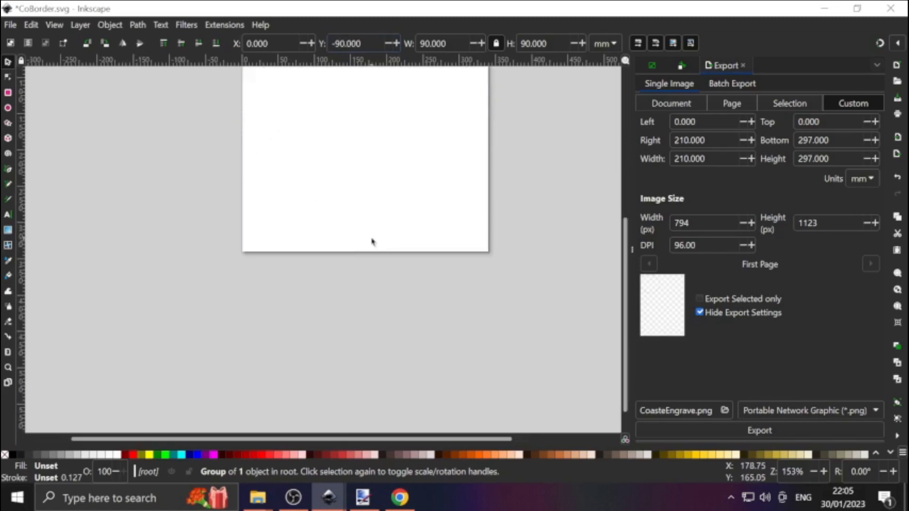
{"action": "scroll", "coordinate": [371, 226], "scroll_direction": "up", "scroll_amount": 8}
{"action": "scroll", "coordinate": [371, 225], "scroll_direction": "up", "scroll_amount": 4}
{"action": "scroll", "coordinate": [371, 225], "scroll_direction": "down", "scroll_amount": 3}
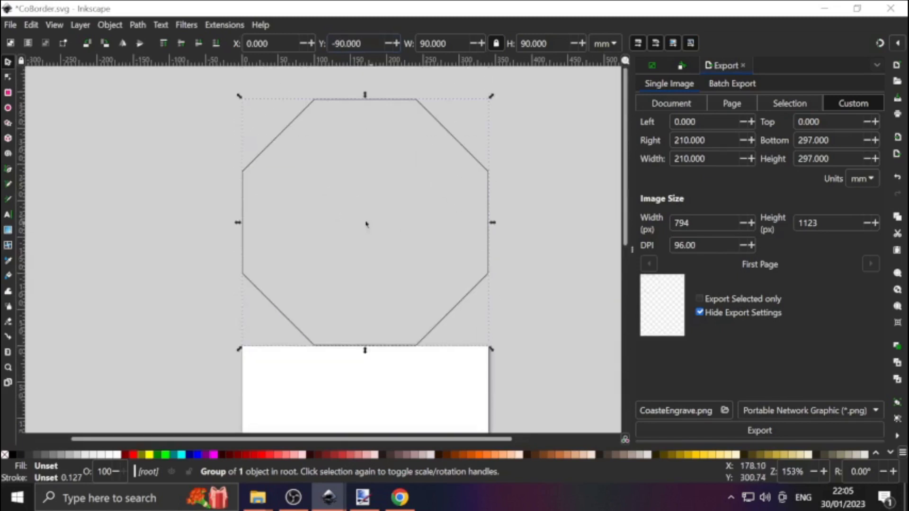
{"action": "left_click", "coordinate": [32, 25]}
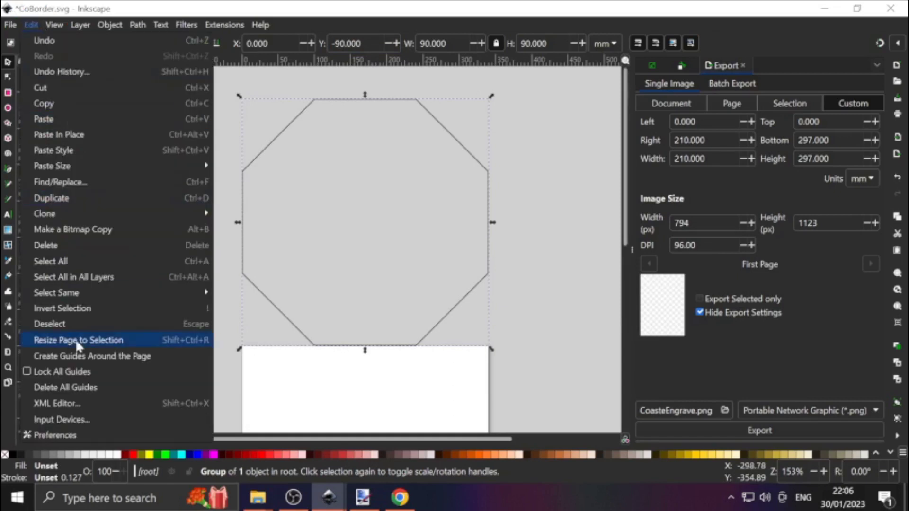
{"action": "left_click", "coordinate": [106, 337]}
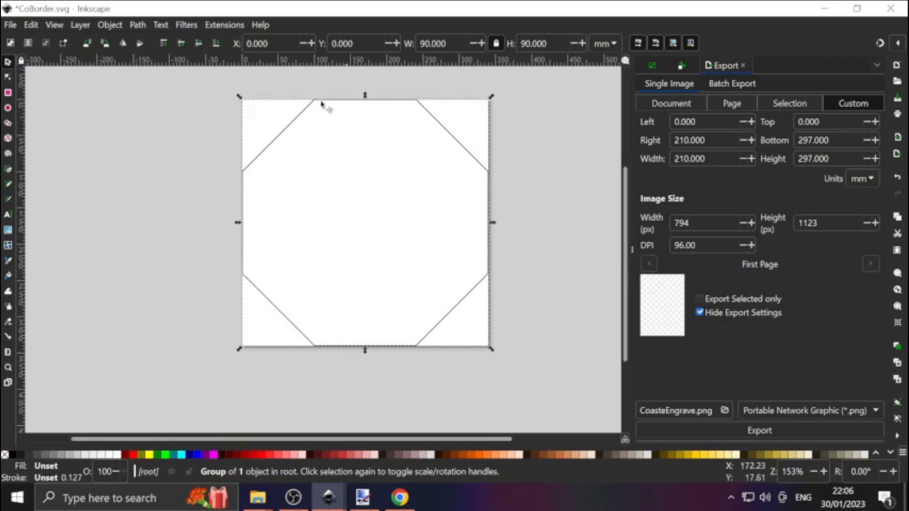
- Import the CoVoneroi file from the Laser folder into the octagon border document
{"action": "left_click", "coordinate": [12, 25]}
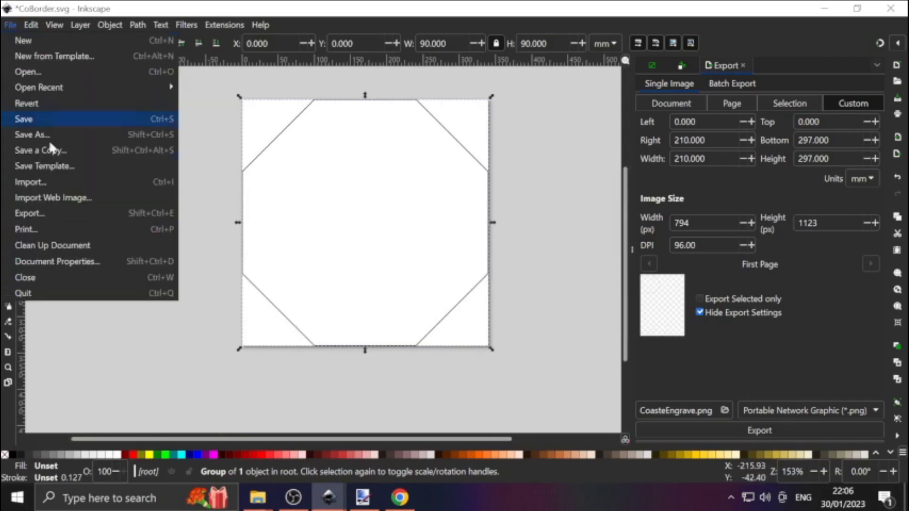
{"action": "left_click", "coordinate": [62, 181]}
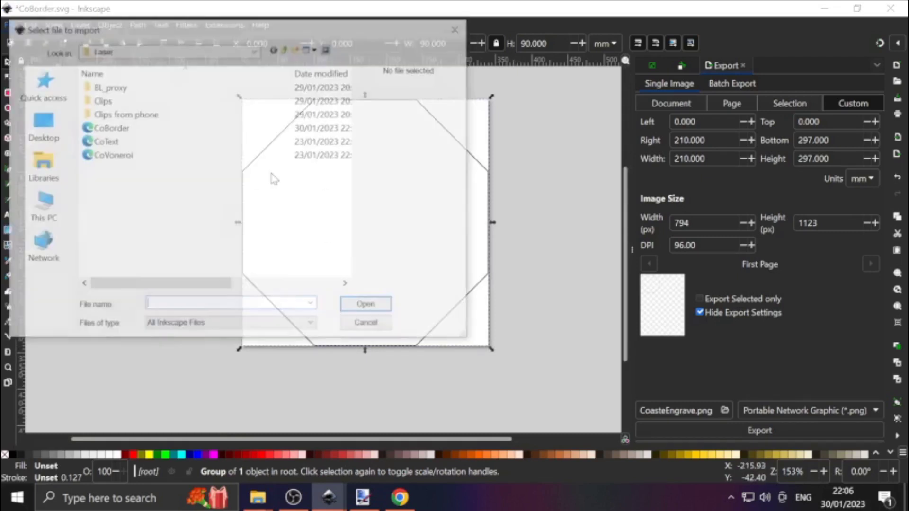
{"action": "left_click", "coordinate": [116, 155]}
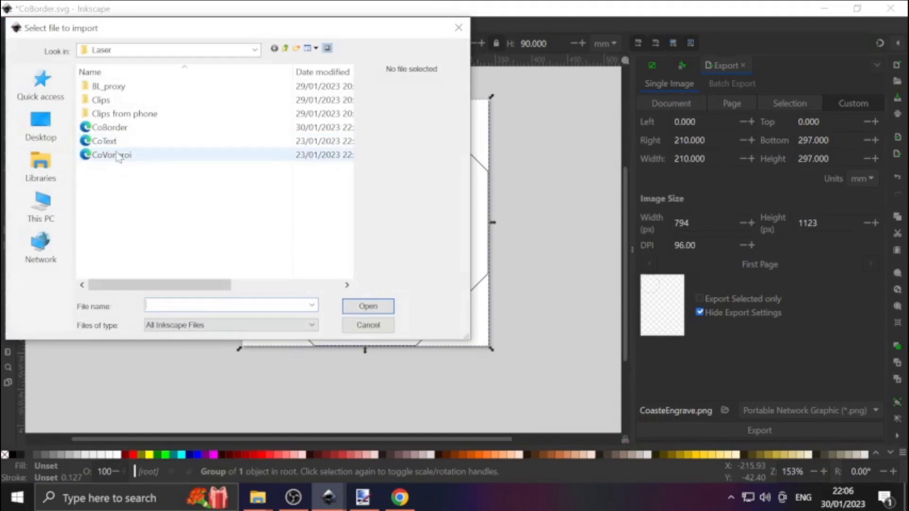
{"action": "left_click", "coordinate": [378, 308]}
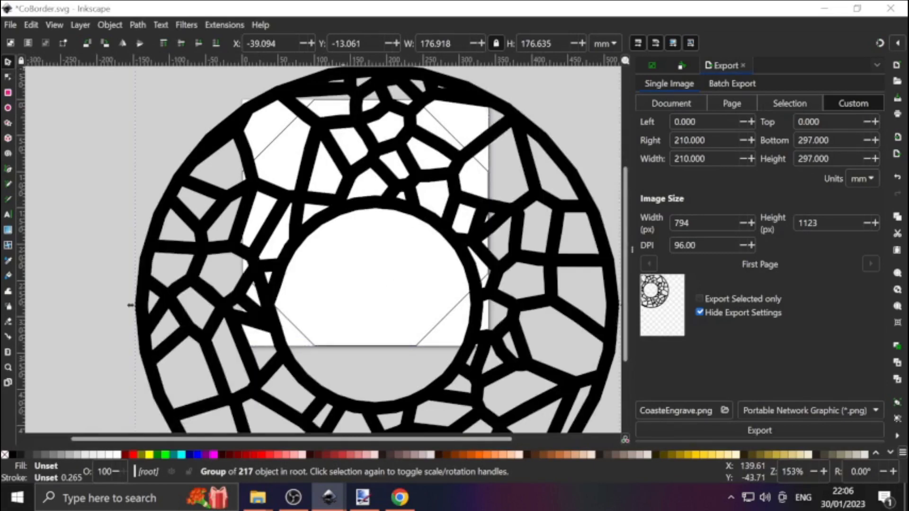
- Scale the imported cell-patterned ring proportionally to 90 mm wide and position it at X 0, Y 0 over the octagon
{"action": "left_click", "coordinate": [436, 43]}
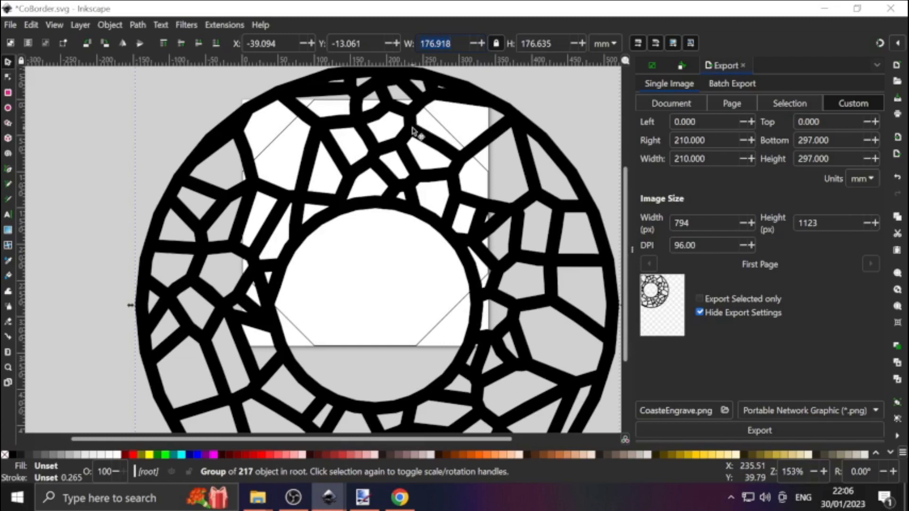
{"action": "type", "text": "90"}
{"action": "key", "text": "Return"}
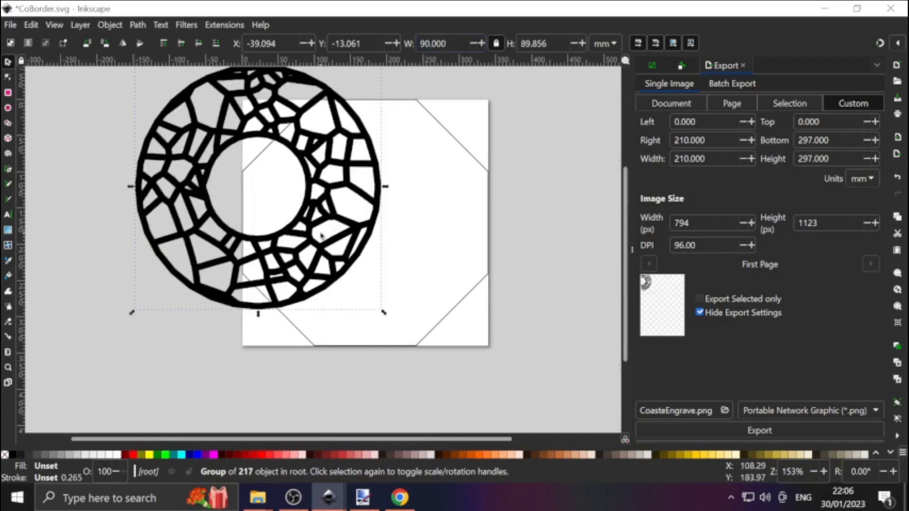
{"action": "left_click_drag", "start_coordinate": [320, 229], "coordinate": [391, 254]}
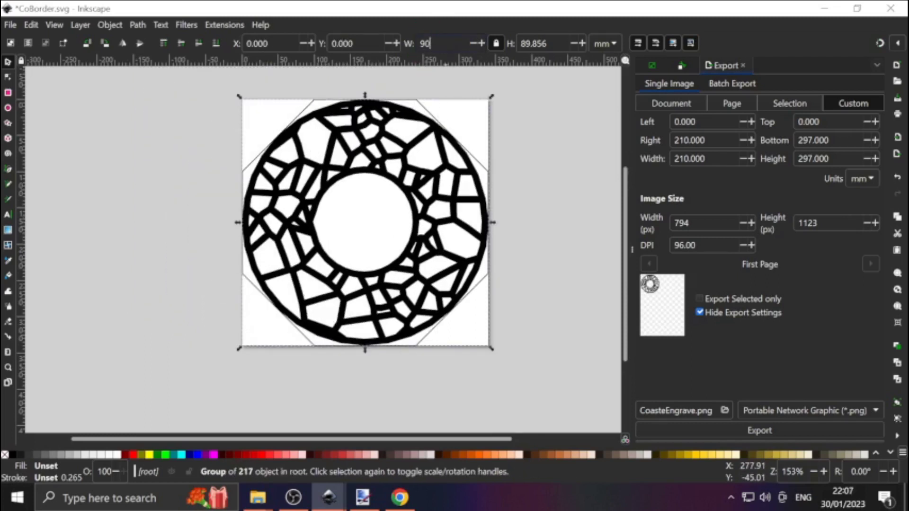
- Scale the cell-patterned ring proportionally to 88 mm wide and position it at X 1 mm, Y 1 mm
{"action": "type", "text": "88"}
{"action": "left_click", "coordinate": [258, 43]}
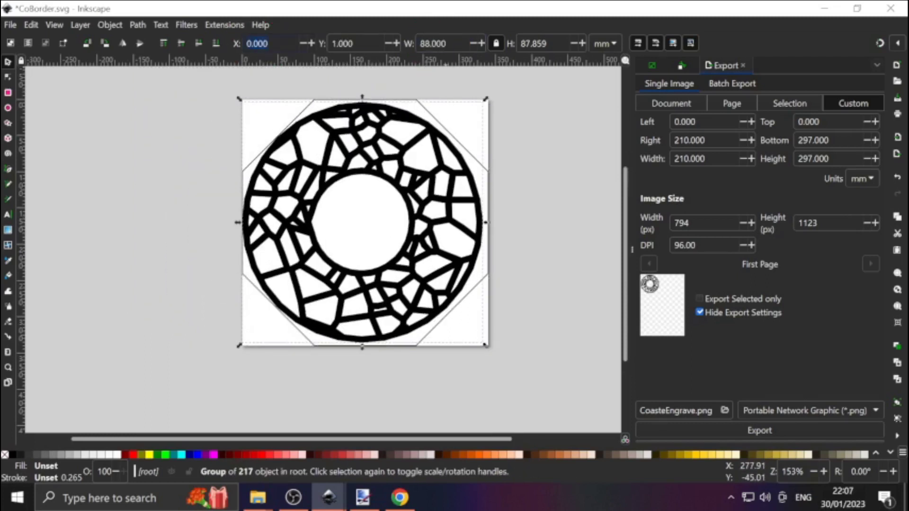
{"action": "left_click", "coordinate": [339, 43]}
{"action": "type", "text": "1"}
{"action": "key", "text": "Return"}
- Import the CoText file from the Laser folder into the coaster document
{"action": "left_click", "coordinate": [11, 25]}
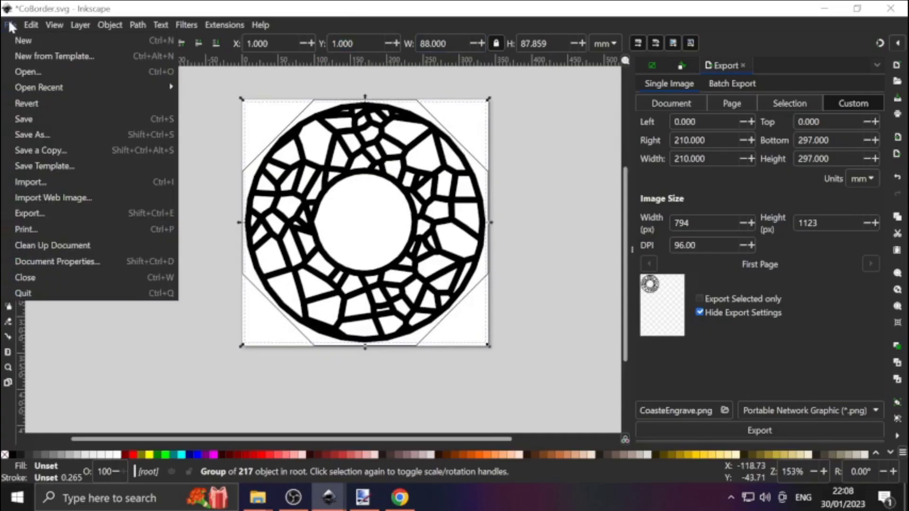
{"action": "left_click", "coordinate": [58, 182]}
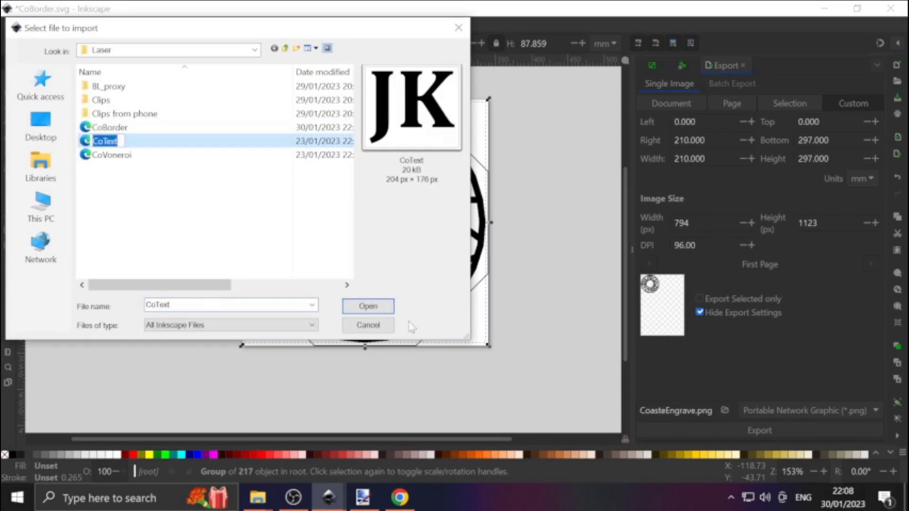
{"action": "left_click", "coordinate": [370, 314]}
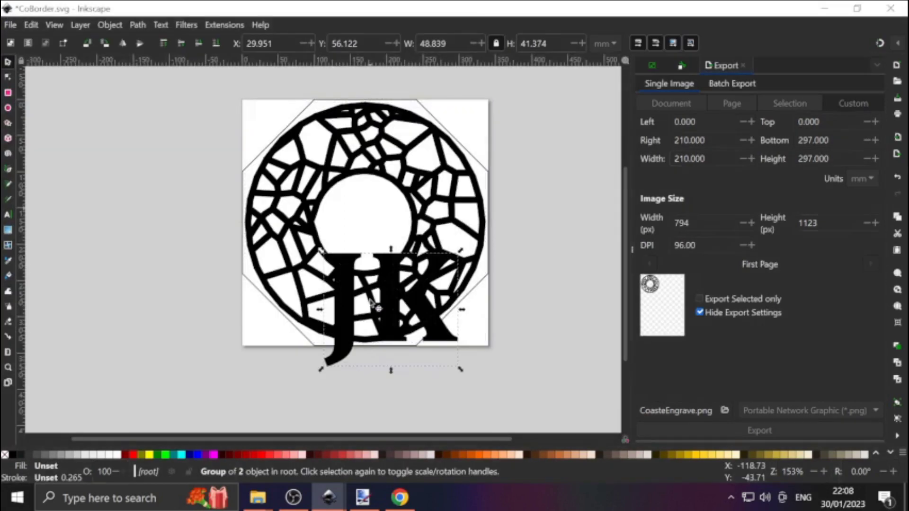
- Scale the JK text down to about 27 mm wide and centre it inside the ring's inner circle
{"action": "left_click_drag", "start_coordinate": [440, 327], "coordinate": [414, 242]}
{"action": "left_click_drag", "start_coordinate": [435, 287], "coordinate": [408, 249], "text": "shift"}
{"action": "left_click", "coordinate": [407, 248]}
{"action": "left_click", "coordinate": [405, 244]}
{"action": "scroll", "coordinate": [398, 237], "scroll_direction": "up", "scroll_amount": 2, "text": "ctrl"}
{"action": "left_click_drag", "start_coordinate": [386, 240], "coordinate": [379, 238]}
{"action": "scroll", "coordinate": [378, 237], "scroll_direction": "down", "scroll_amount": 2, "text": "ctrl"}
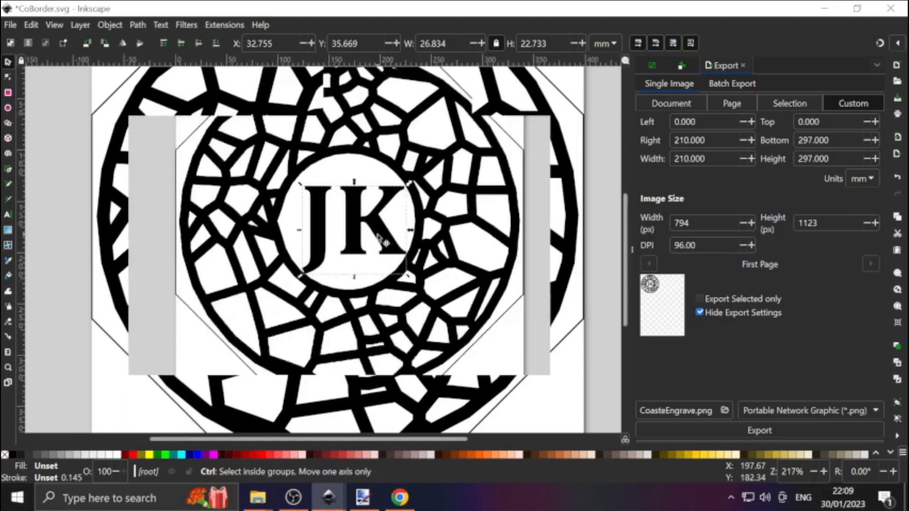
- Restrict the export to selected objects only and use the page as the export area
{"action": "left_click", "coordinate": [266, 182]}
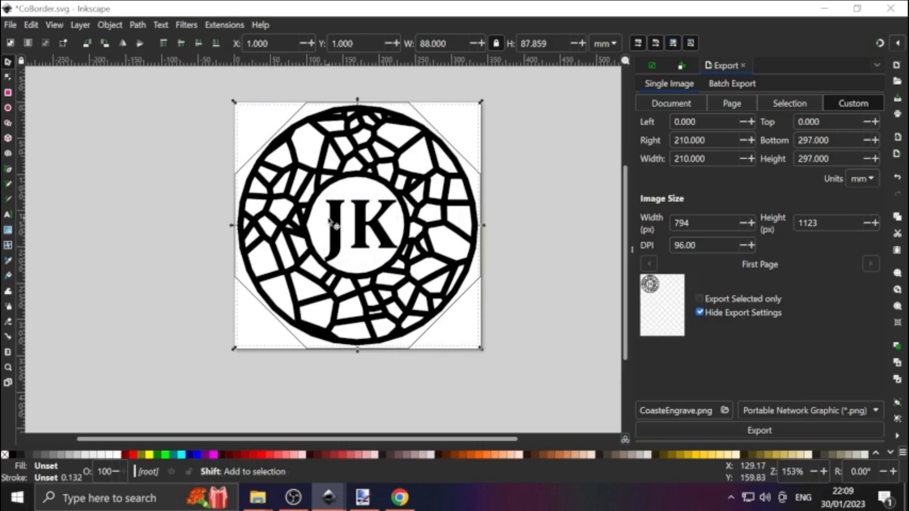
{"action": "left_click", "coordinate": [333, 232], "text": "shift"}
{"action": "left_click", "coordinate": [699, 300]}
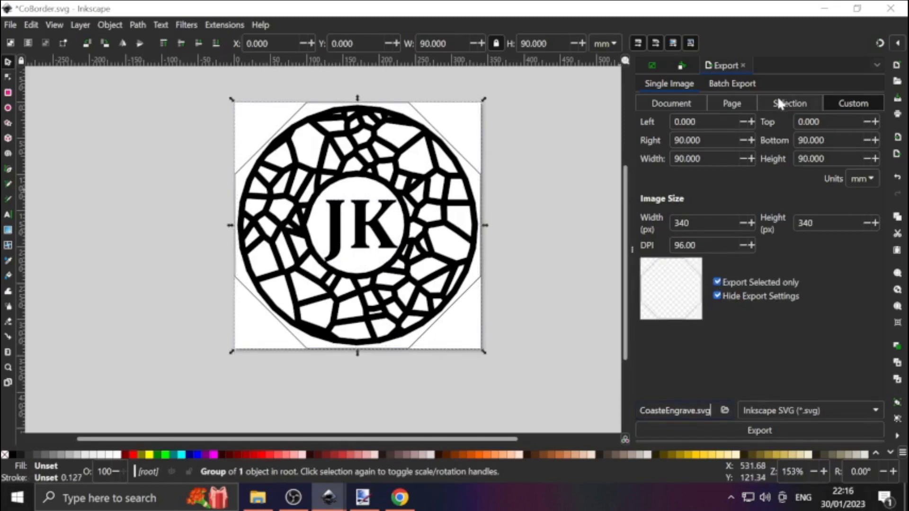
{"action": "left_click", "coordinate": [732, 104]}
- Select the JK text and the cell-patterned ring together and export them as the PNG file CoasteEngrave.png
{"action": "left_click", "coordinate": [337, 187]}
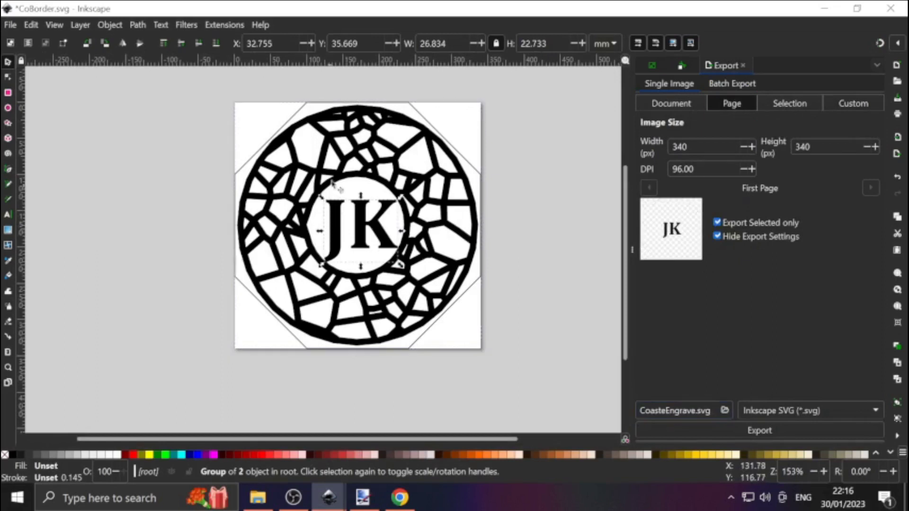
{"action": "left_click", "coordinate": [339, 171], "text": "shift"}
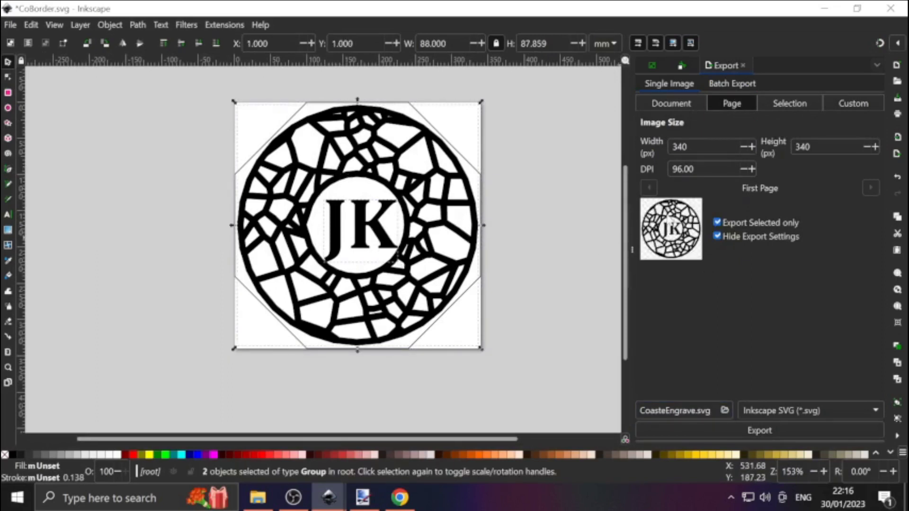
{"action": "left_click", "coordinate": [780, 408]}
{"action": "left_click", "coordinate": [765, 429]}
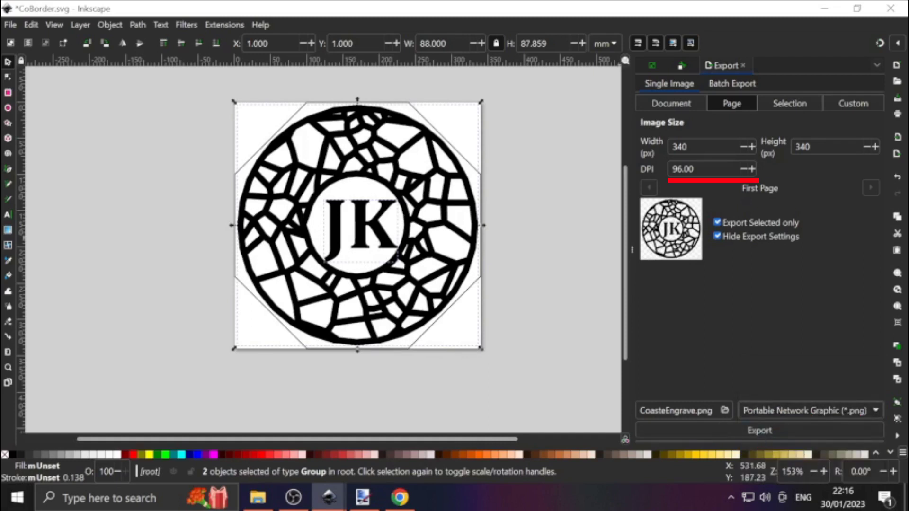
{"action": "left_click", "coordinate": [695, 431]}
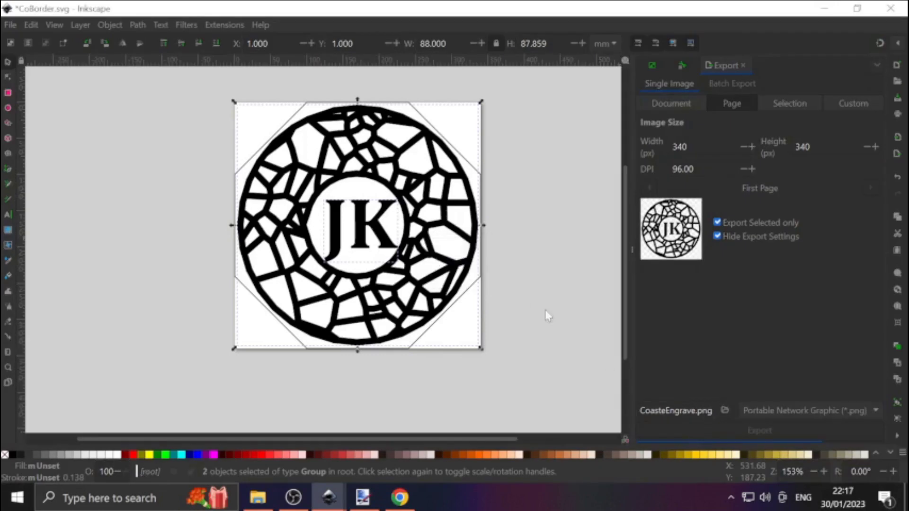
- Select the octagon border and export it on its own as an Inkscape SVG named CoasteBoarder.svg
{"action": "left_click", "coordinate": [457, 307]}
{"action": "left_click", "coordinate": [457, 307]}
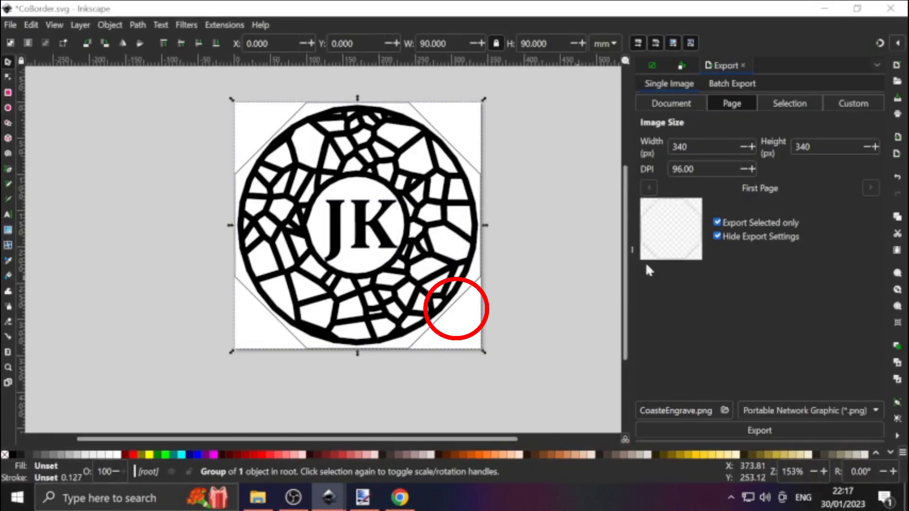
{"action": "left_click", "coordinate": [774, 407]}
{"action": "left_click", "coordinate": [777, 389]}
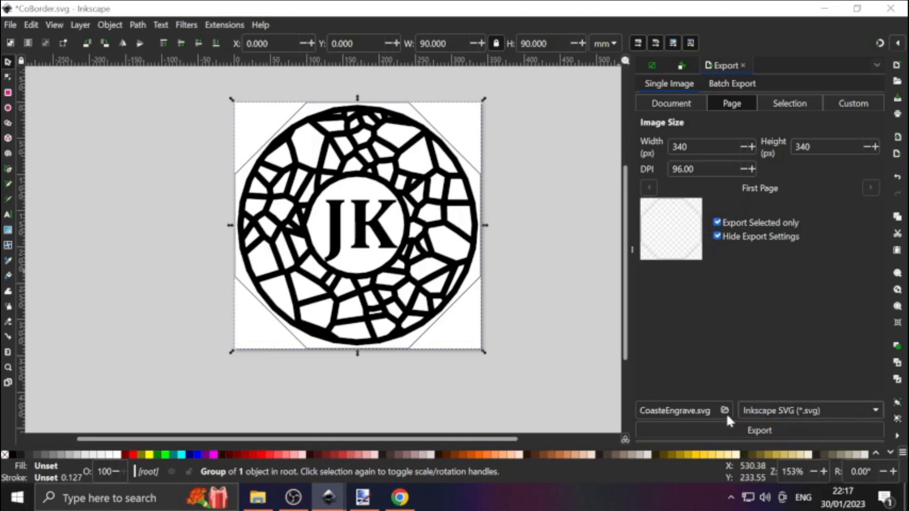
{"action": "double_click", "coordinate": [694, 410]}
{"action": "type", "text": "Boarder"}
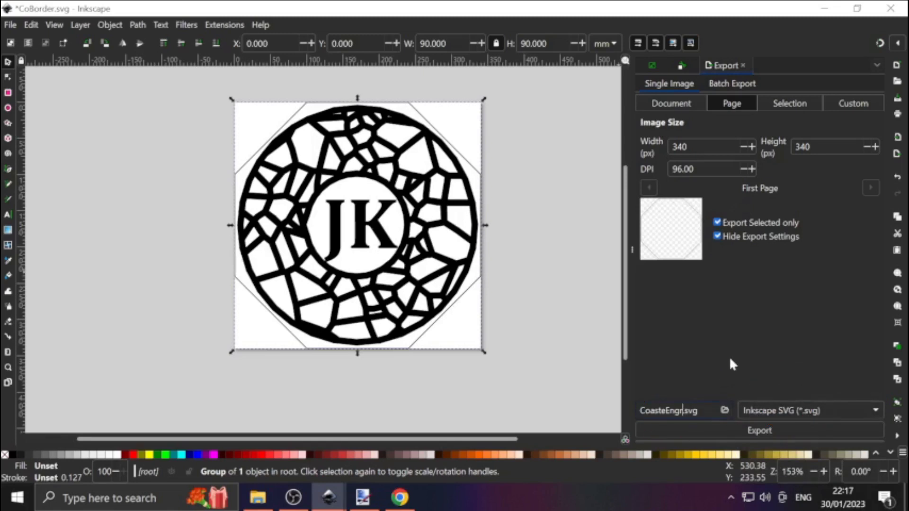
{"action": "left_click", "coordinate": [757, 432]}
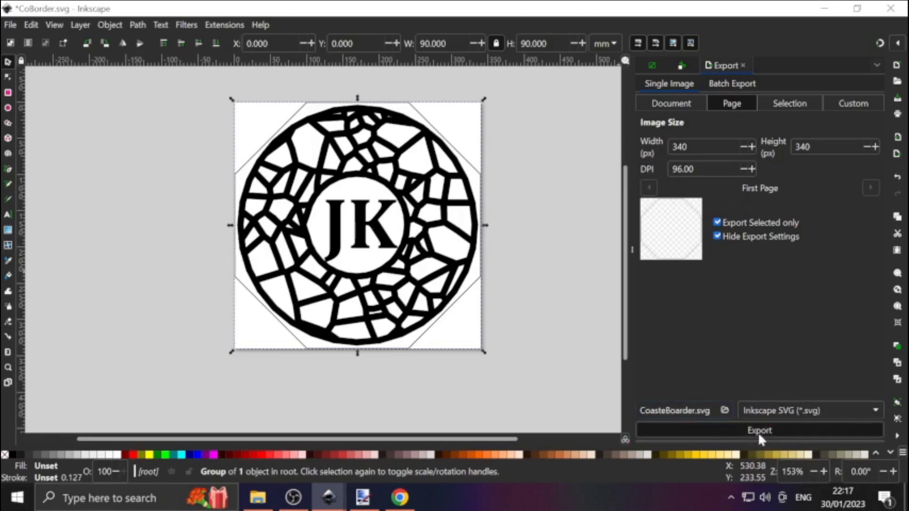